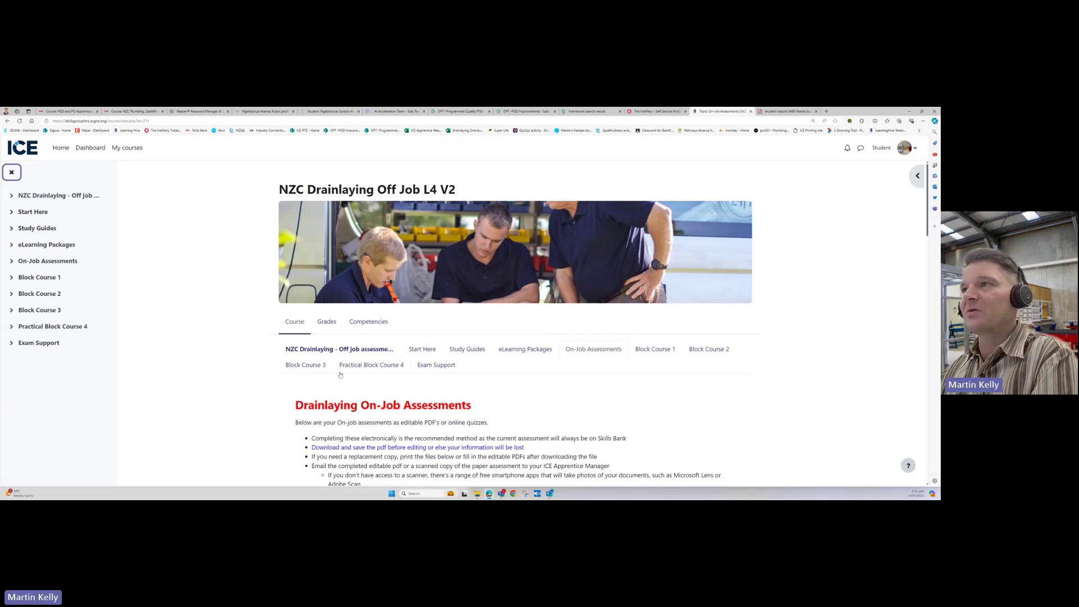
# Step: Open the Declaration Statement in the NZC Drainlaying - Off job assessments section and save the choice with all three statements ticked
pyautogui.click(35, 196)
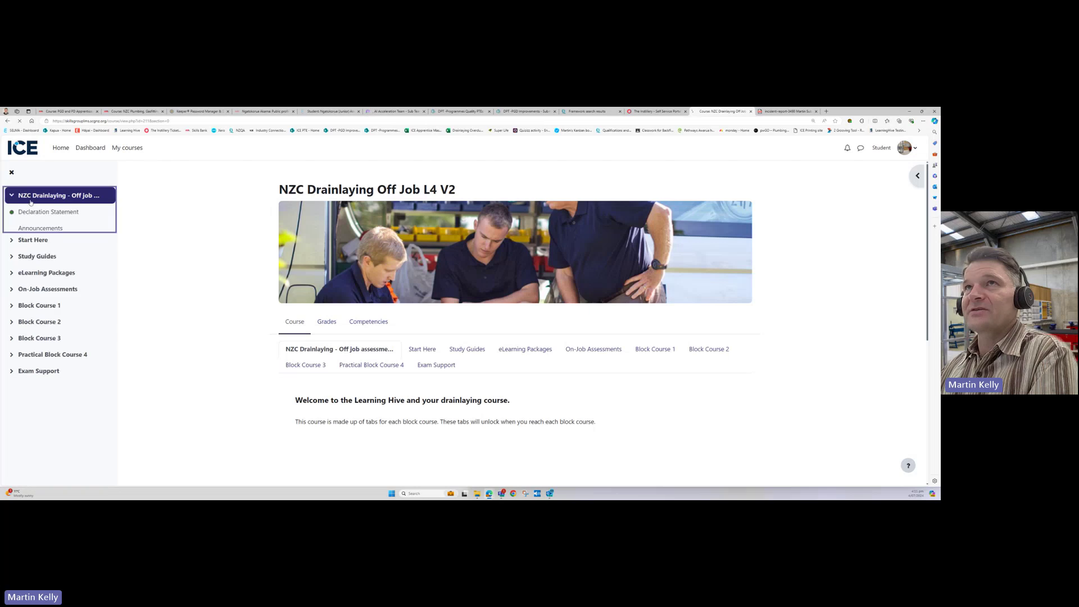
pyautogui.scroll(-1, 274, 366)
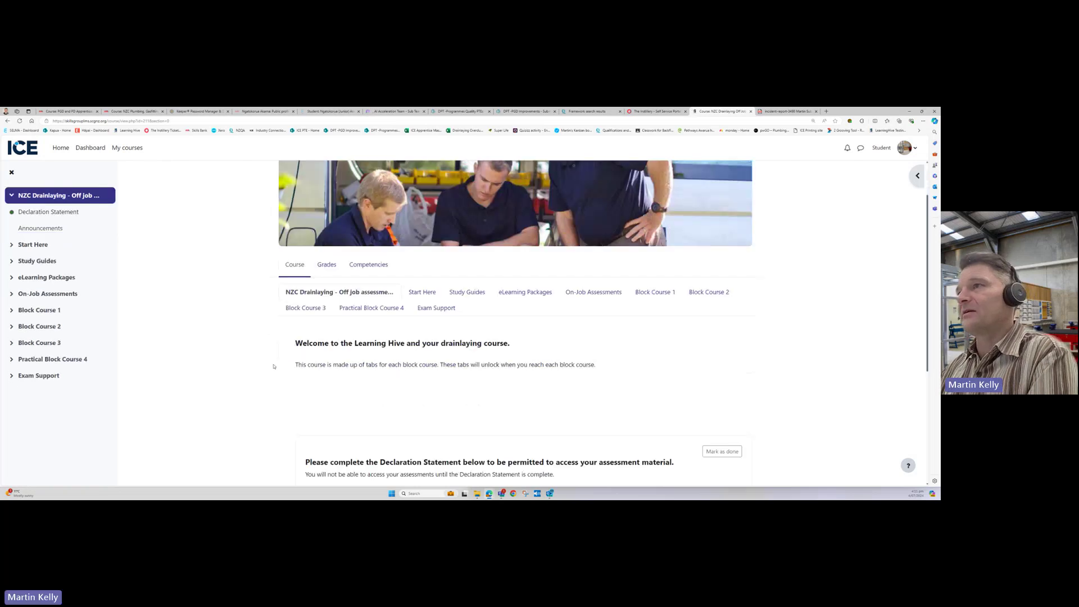
pyautogui.scroll(-2, 273, 366)
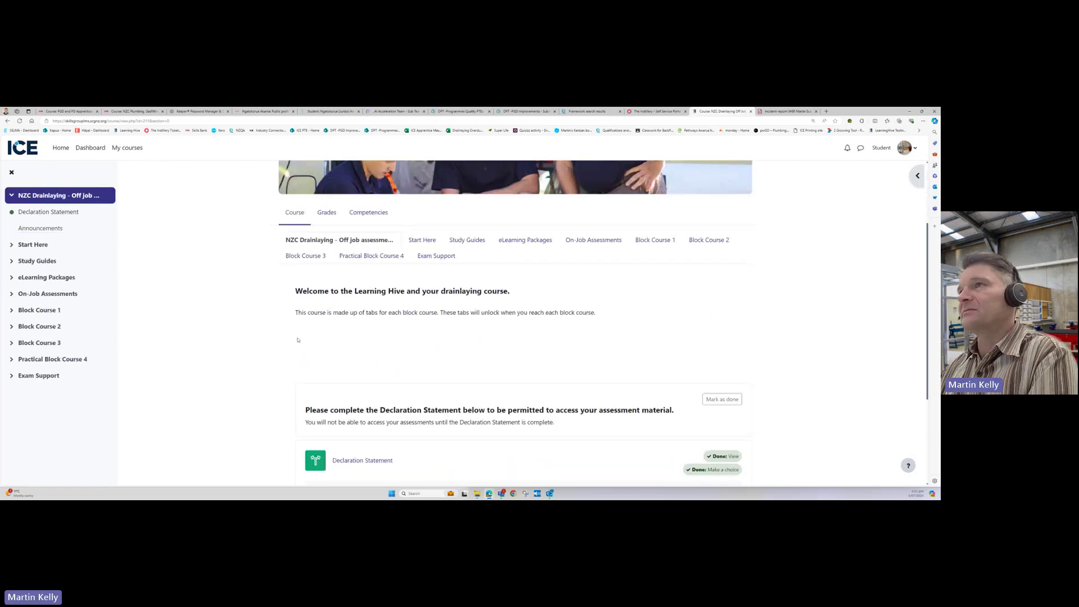
pyautogui.click(83, 227)
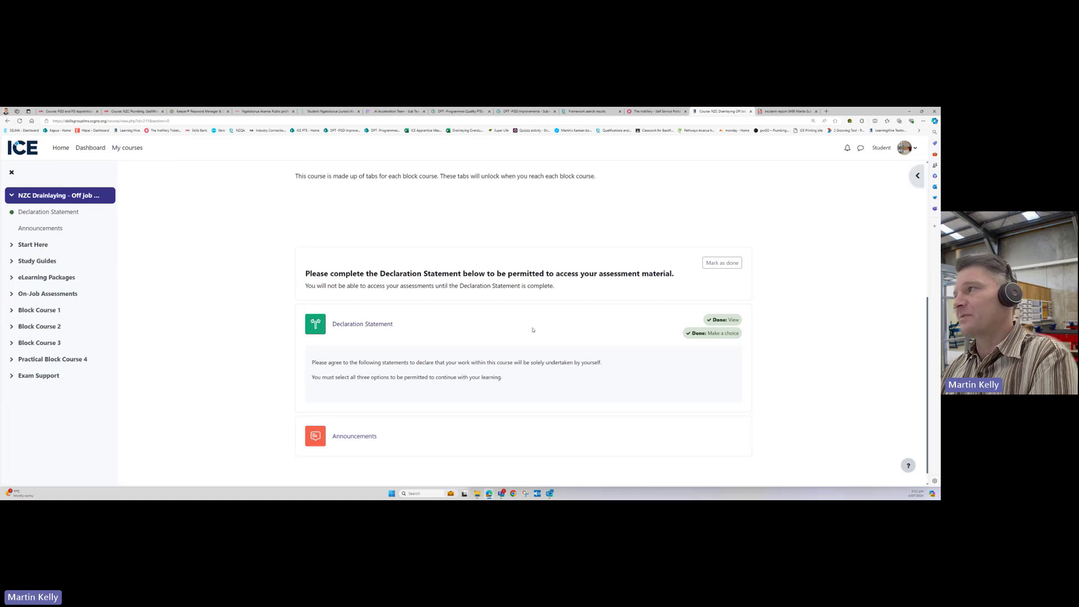
pyautogui.click(387, 326)
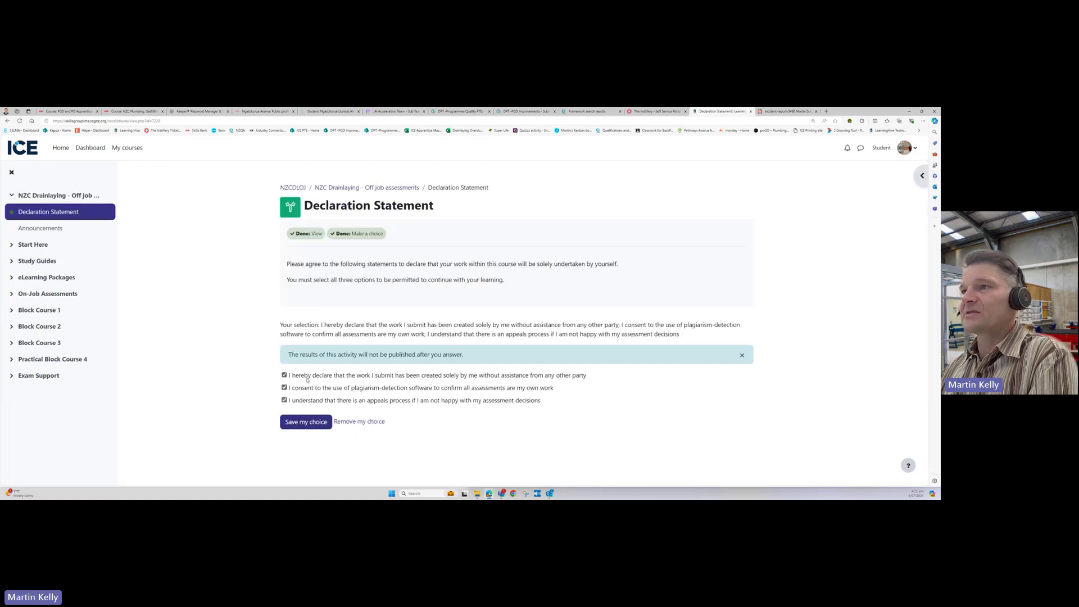
pyautogui.click(309, 421)
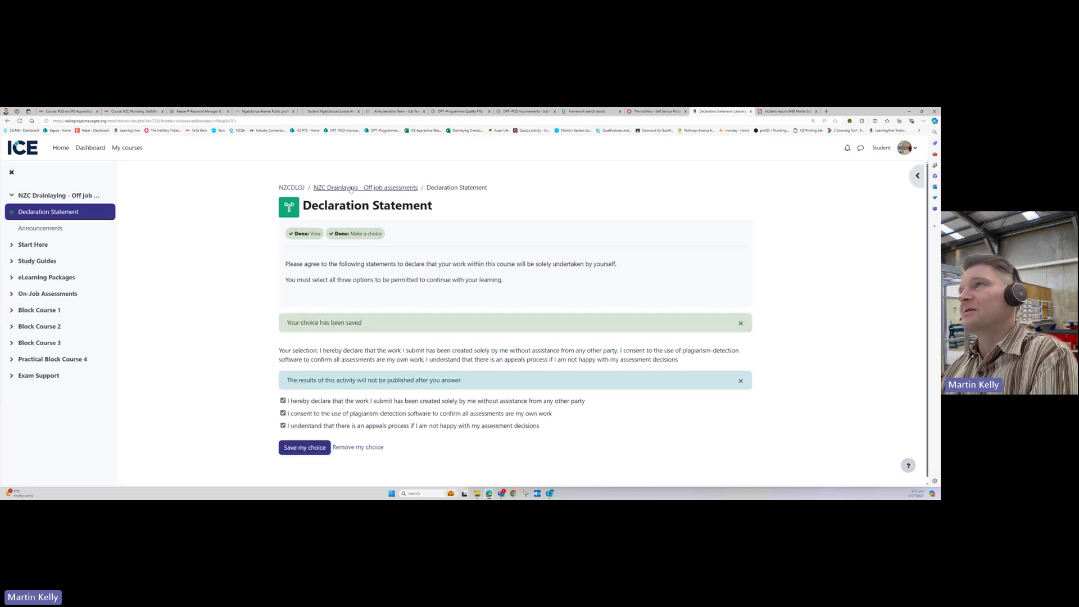
# Step: Return to the NZC Drainlaying - Off job assessments section and check the Declaration Statement's completion status
pyautogui.click(373, 188)
pyautogui.scroll(-4, 562, 365)
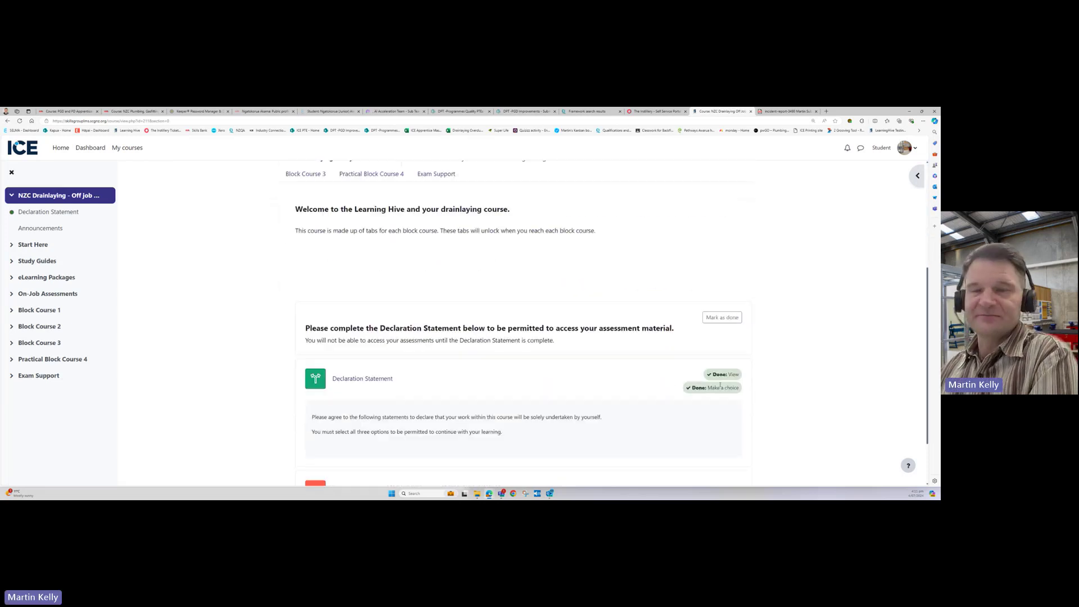
pyautogui.scroll(2, 402, 314)
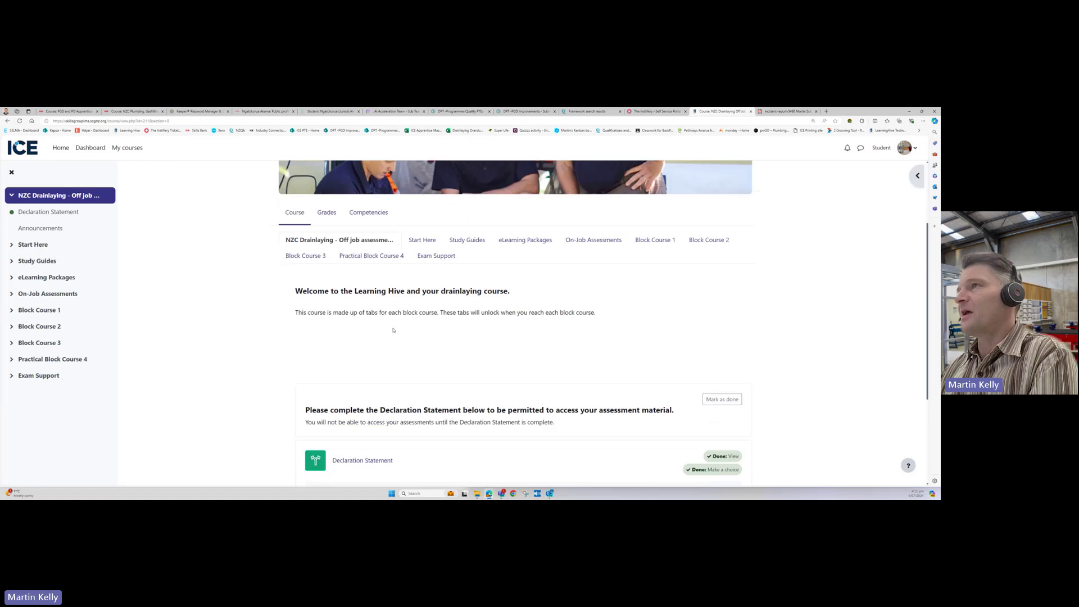
pyautogui.scroll(1, 402, 314)
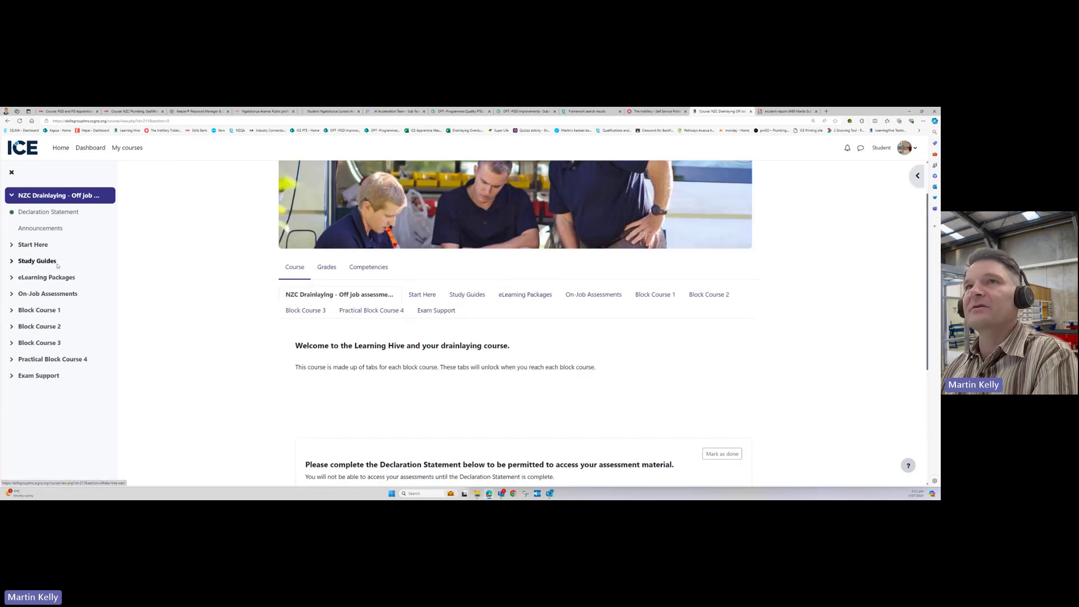
# Step: Open the On-Job Assessments section and look through the instructions and the Year 1 on-job units
pyautogui.click(13, 294)
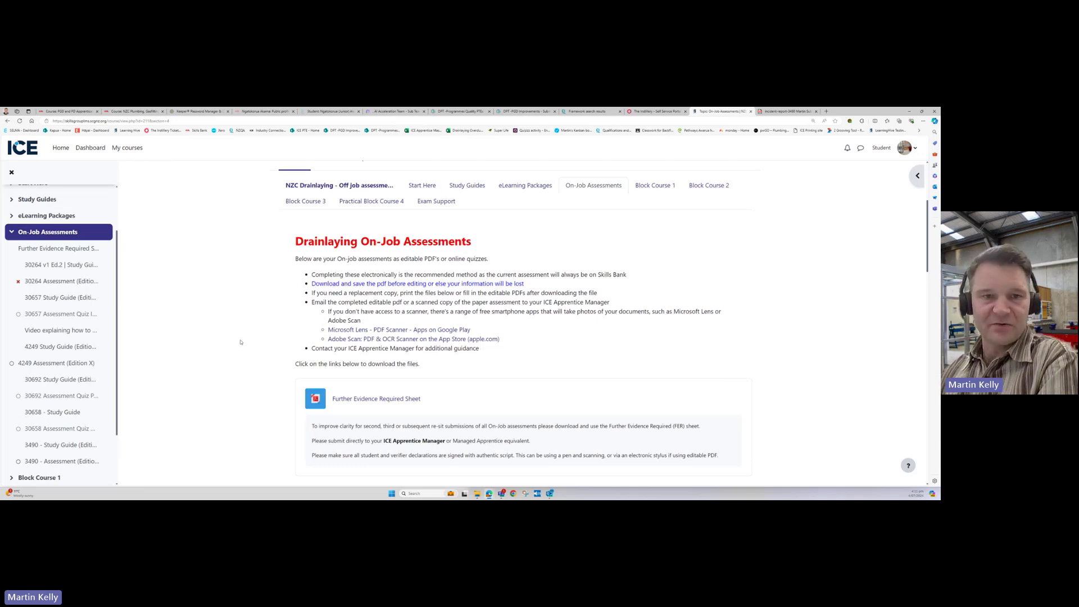
pyautogui.scroll(-4, 270, 314)
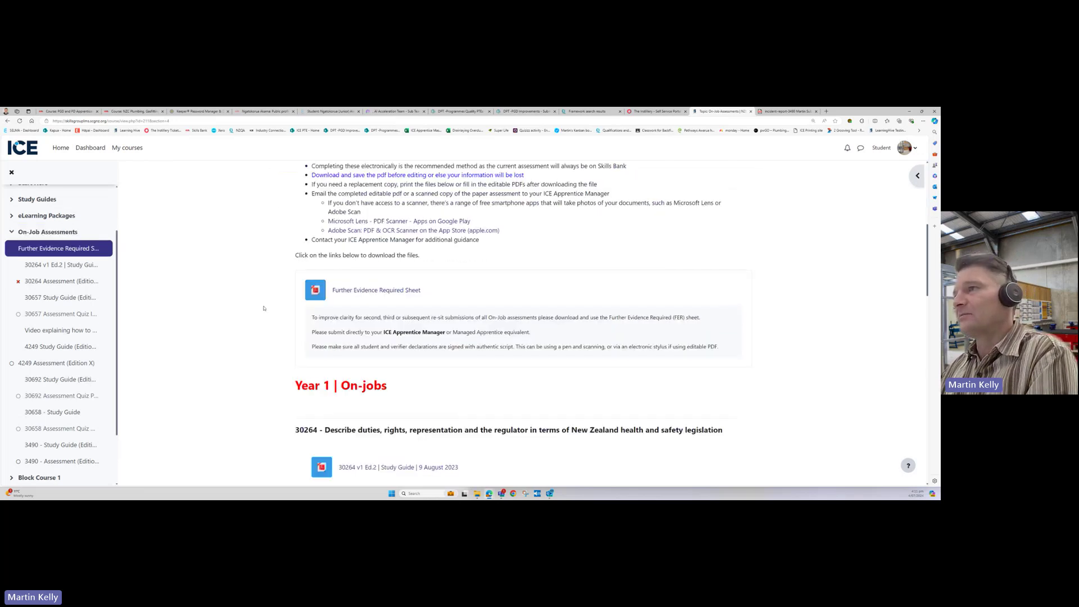
pyautogui.scroll(-1, 294, 288)
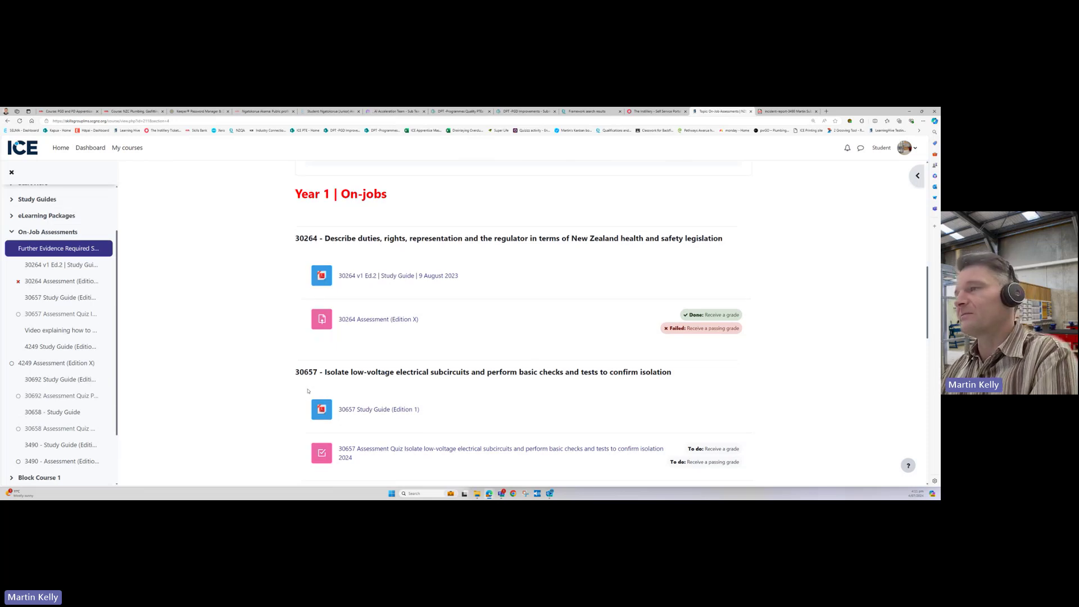
pyautogui.scroll(-2, 289, 332)
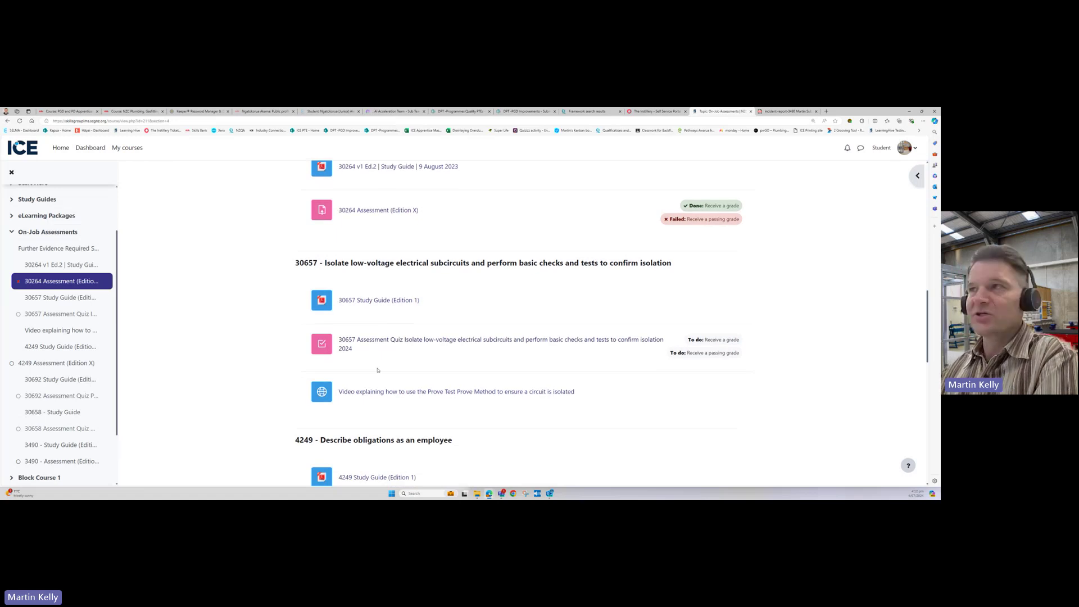
# Step: Open the 30657 Assessment Quiz on isolating low-voltage electrical subcircuits and review its assessment information and attempt rules
pyautogui.click(372, 341)
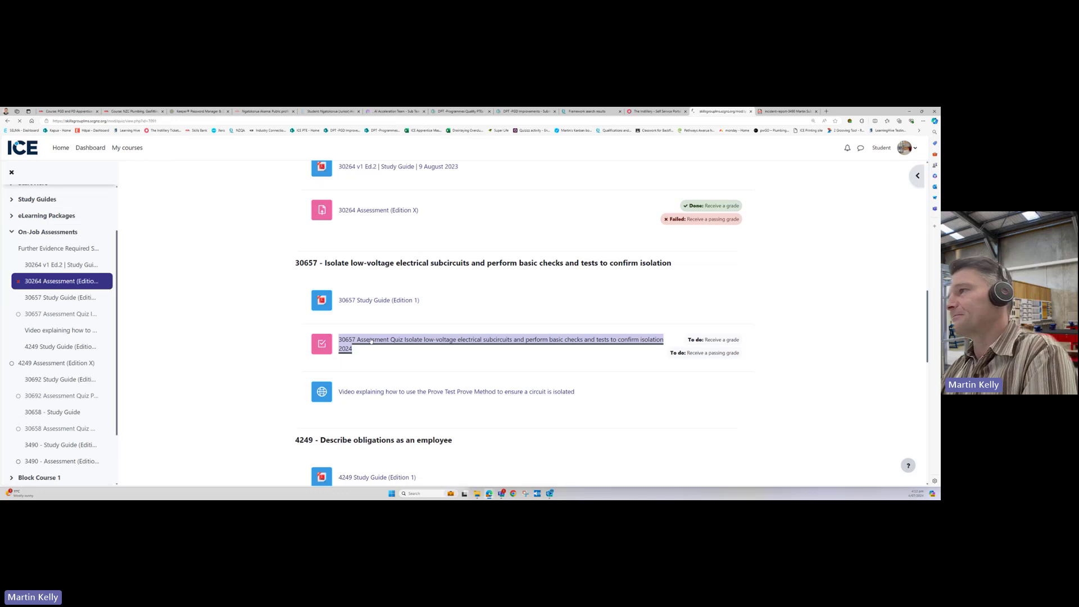
pyautogui.scroll(-3, 371, 341)
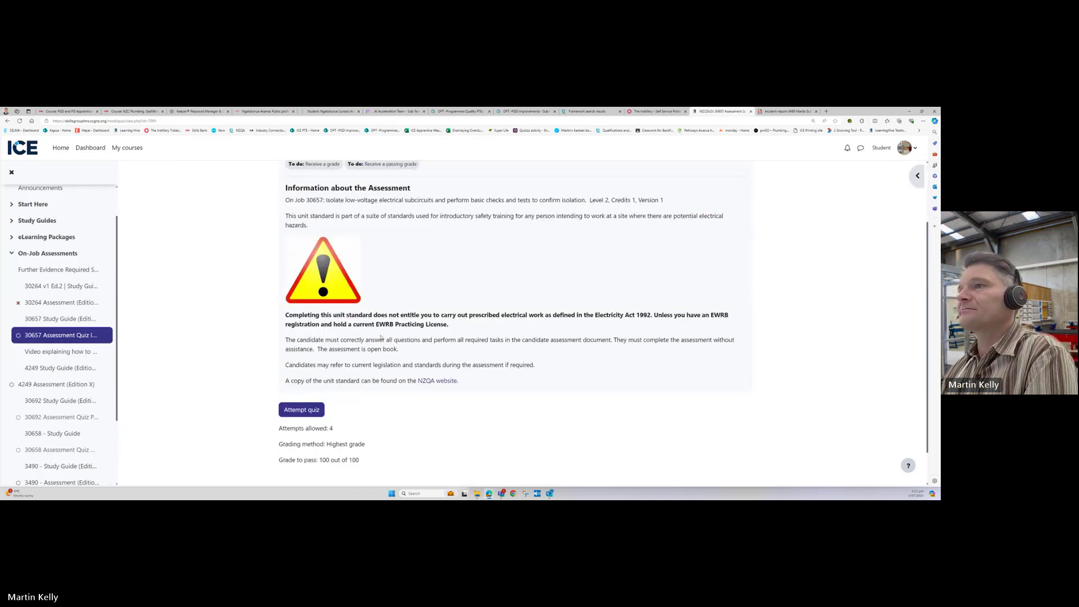
pyautogui.scroll(3, 397, 319)
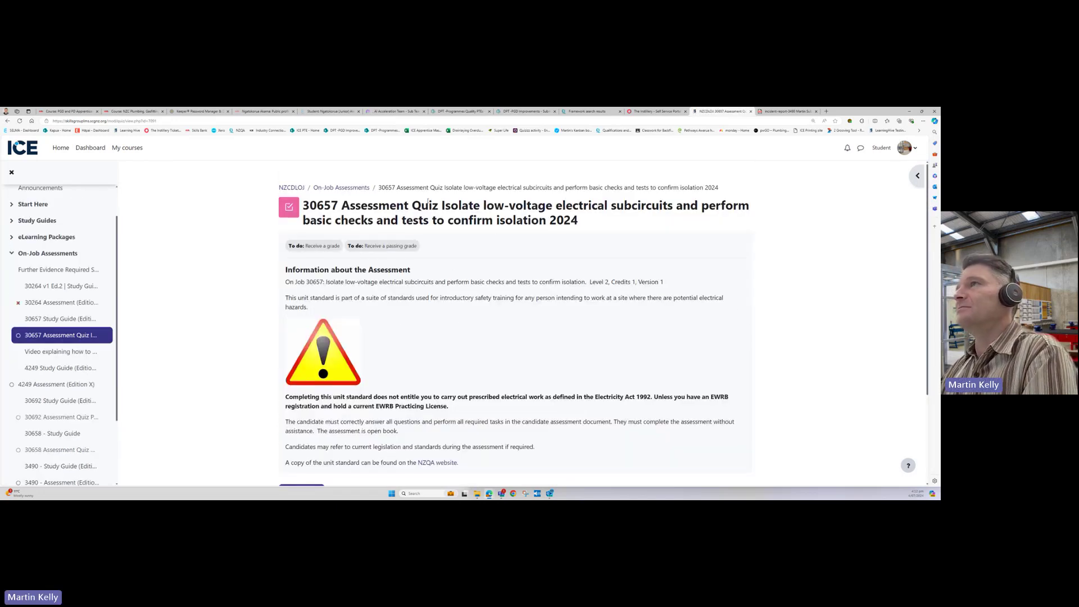
pyautogui.scroll(-1, 446, 356)
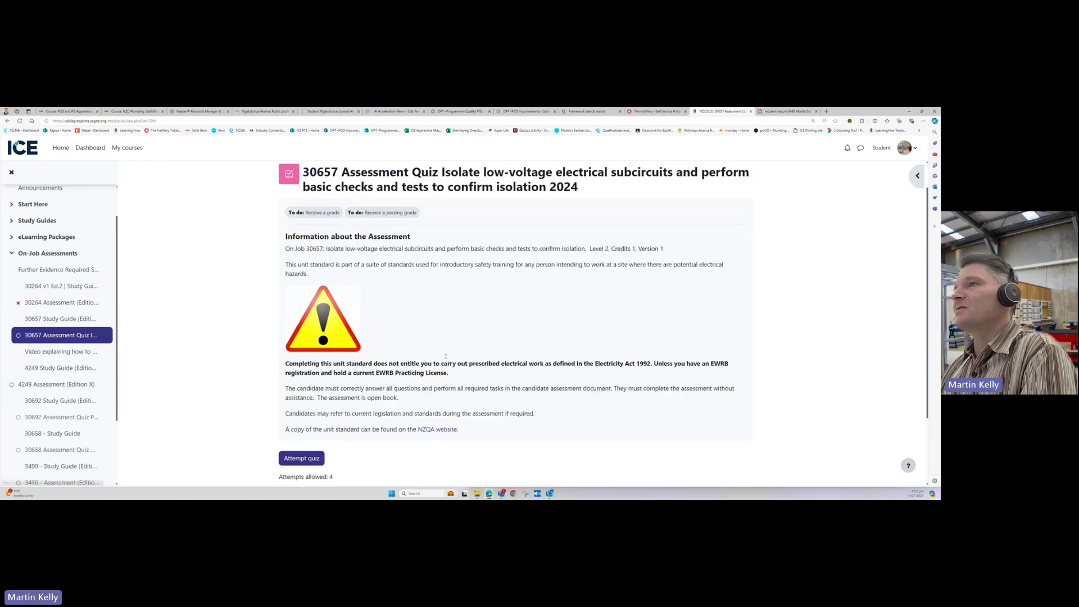
pyautogui.scroll(-2, 446, 356)
pyautogui.scroll(3, 446, 356)
# Step: Go back to On-Job Assessments, open 4249 Assessment (Edition X), and download and open its editable assessment PDF
pyautogui.click(348, 189)
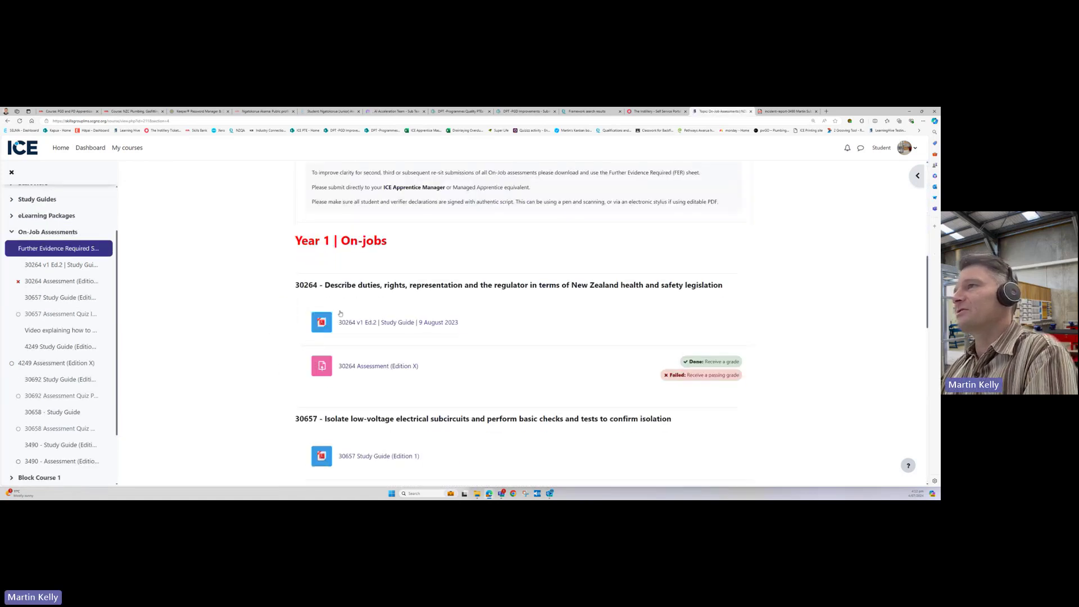
pyautogui.scroll(-5, 340, 313)
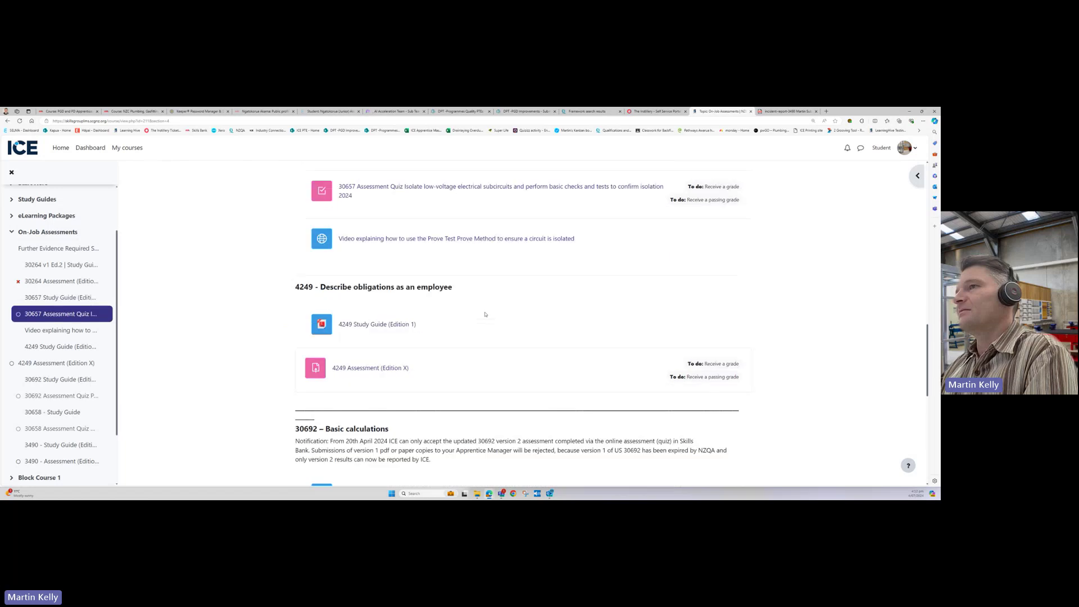
pyautogui.scroll(-1, 486, 315)
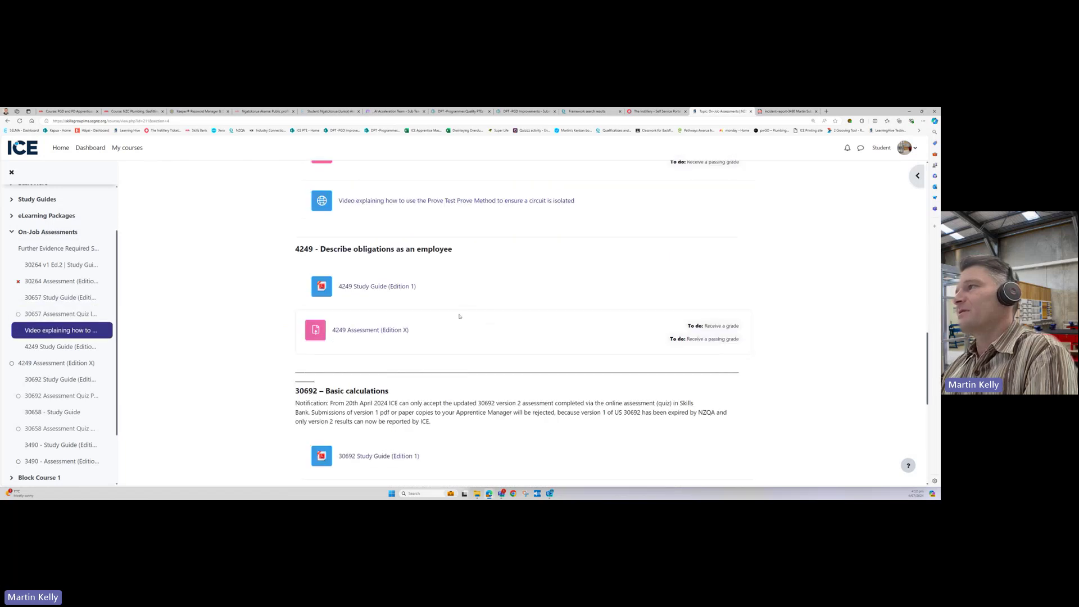
pyautogui.click(363, 333)
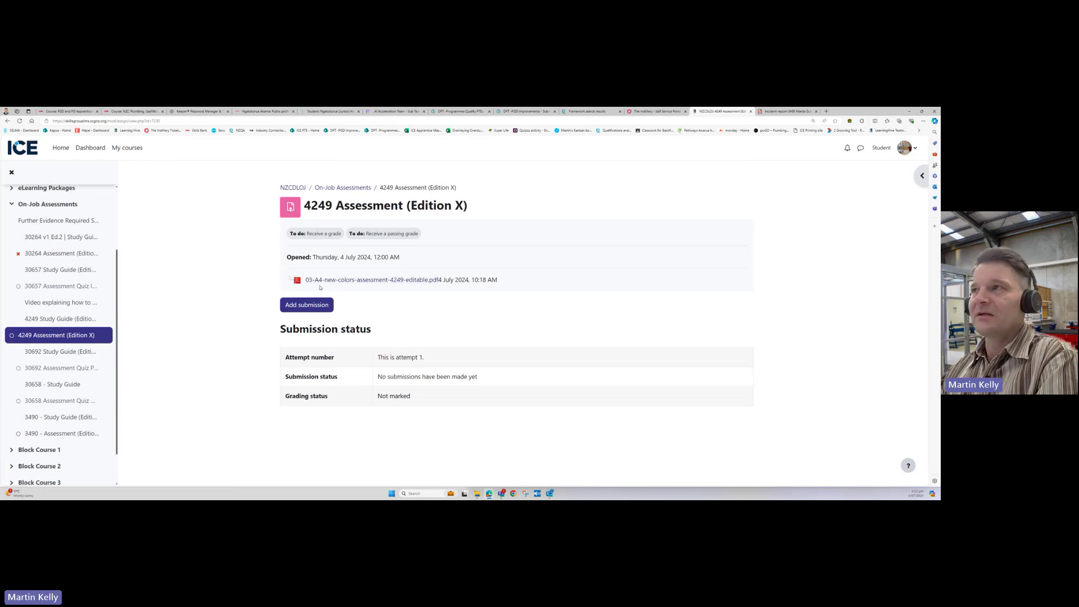
pyautogui.click(371, 281)
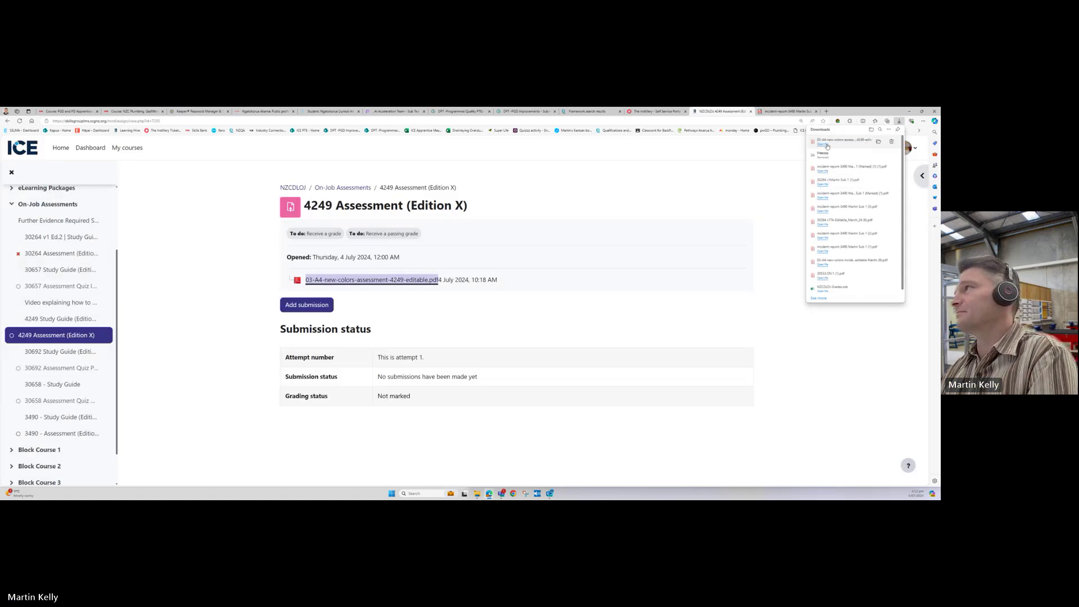
pyautogui.click(827, 146)
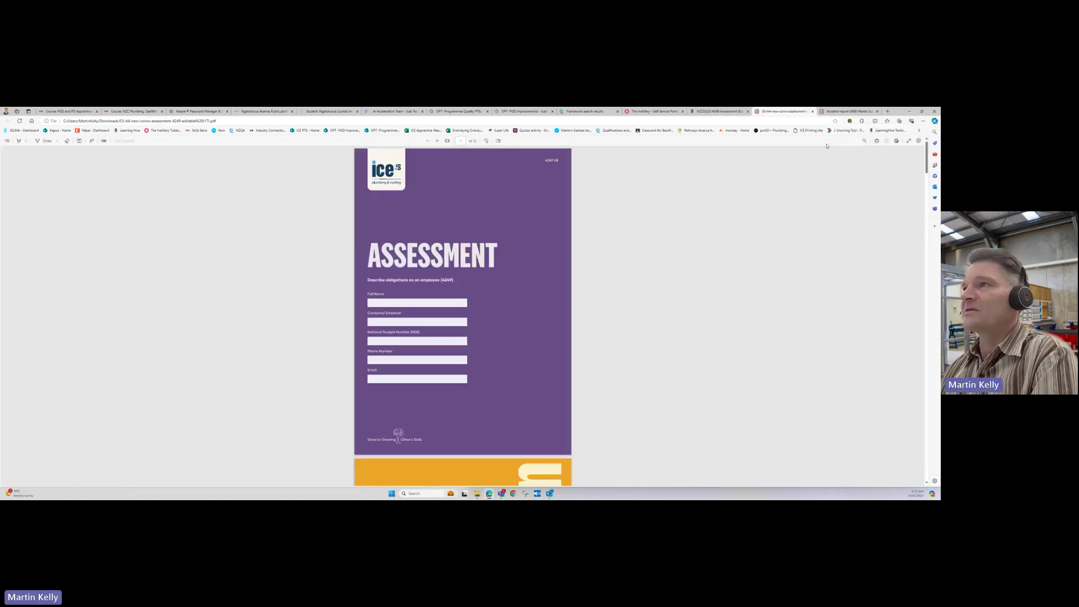
# Step: Enter the student's first name in the Full Name field on the assessment's cover page
pyautogui.click(390, 302)
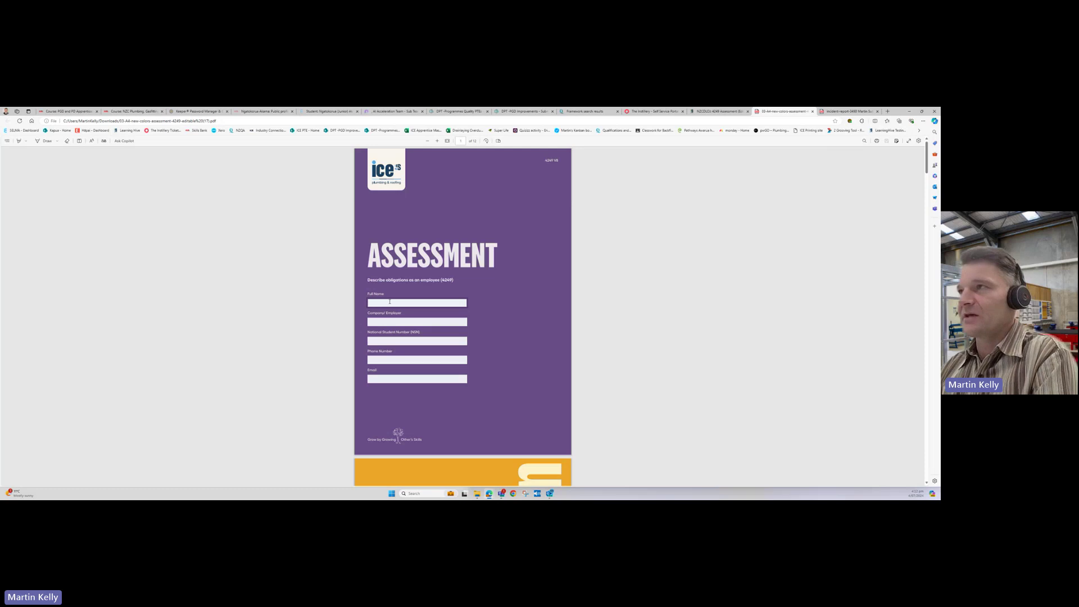
pyautogui.write('Martin')
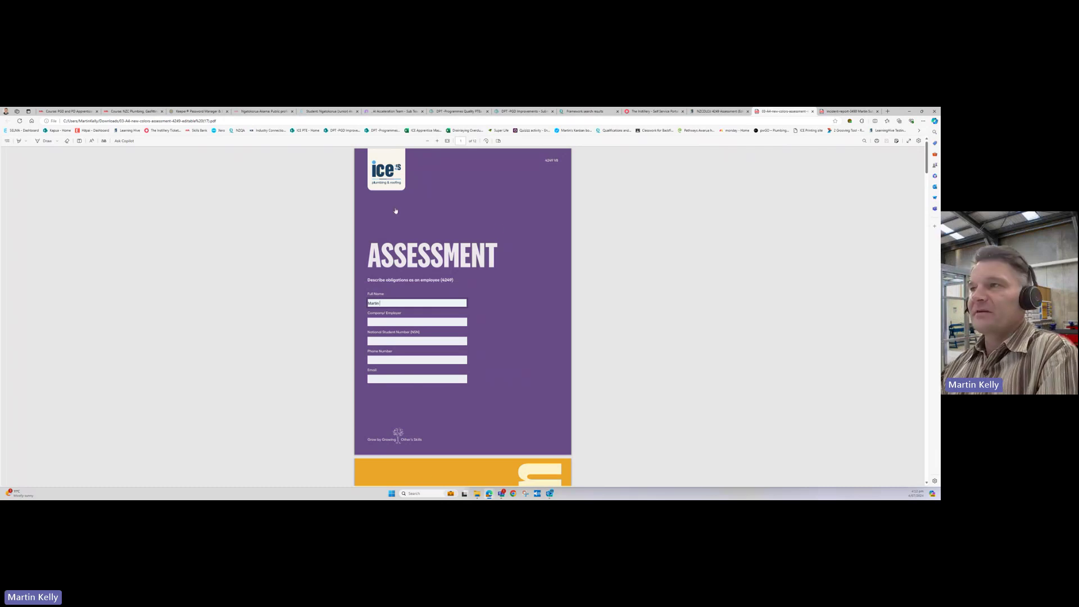
pyautogui.scroll(-5, 394, 211)
pyautogui.rightClick(416, 288)
pyautogui.click(483, 259)
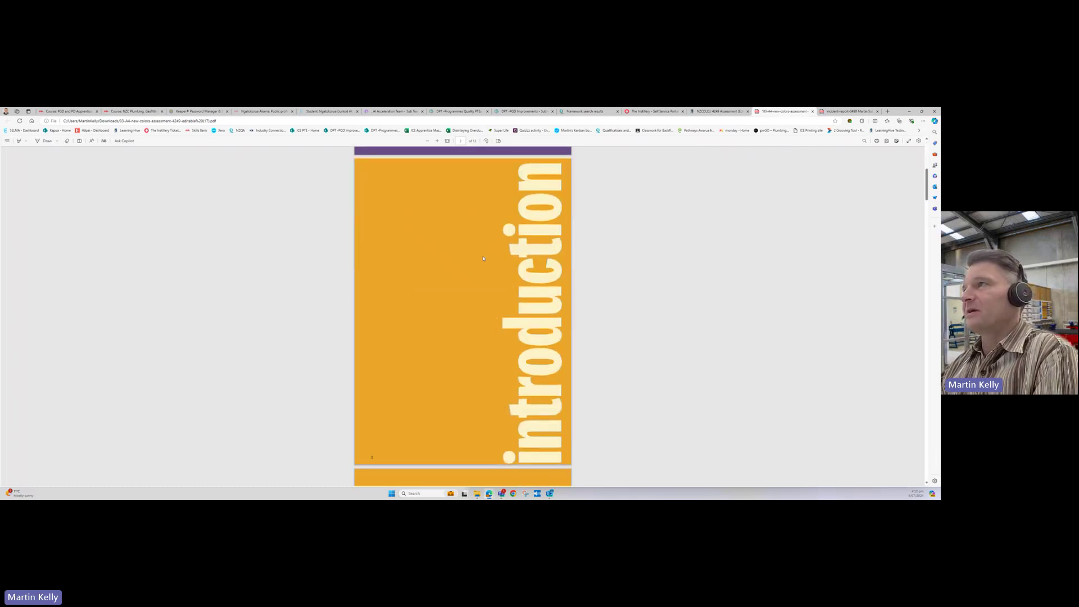
pyautogui.scroll(2, 484, 259)
# Step: Answer Yes to all six statements in the Pre-Assessment Form
pyautogui.scroll(-10, 533, 367)
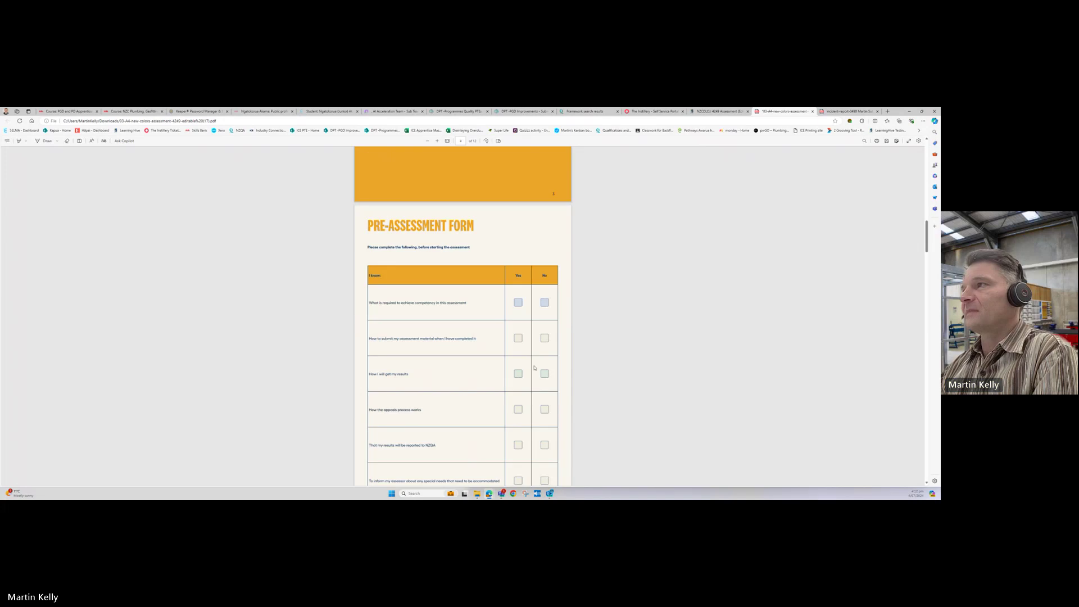
pyautogui.click(518, 302)
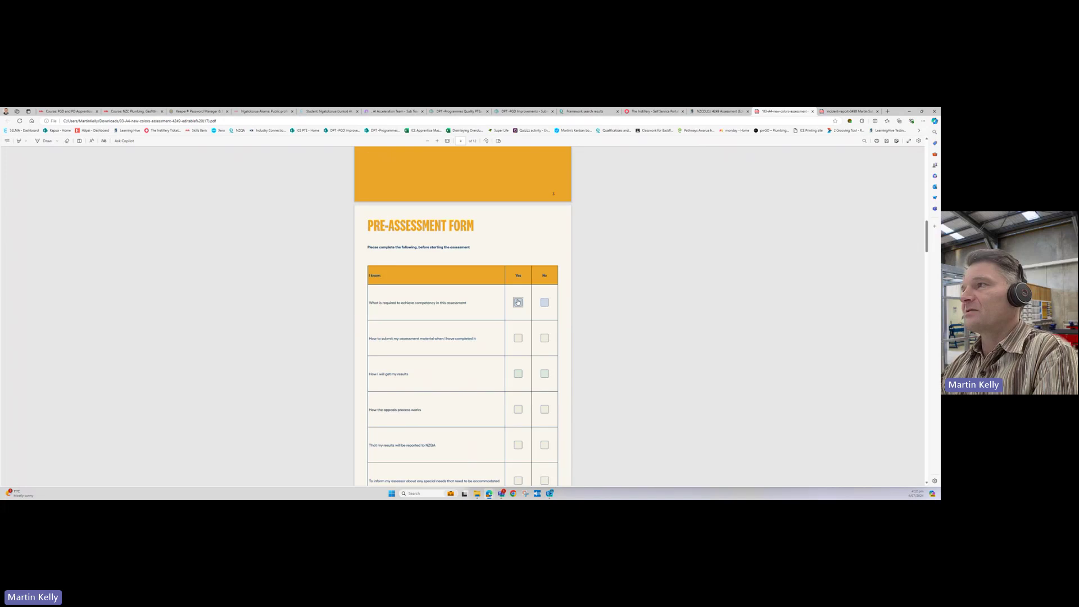
pyautogui.click(518, 374)
pyautogui.scroll(-2, 520, 371)
pyautogui.click(518, 327)
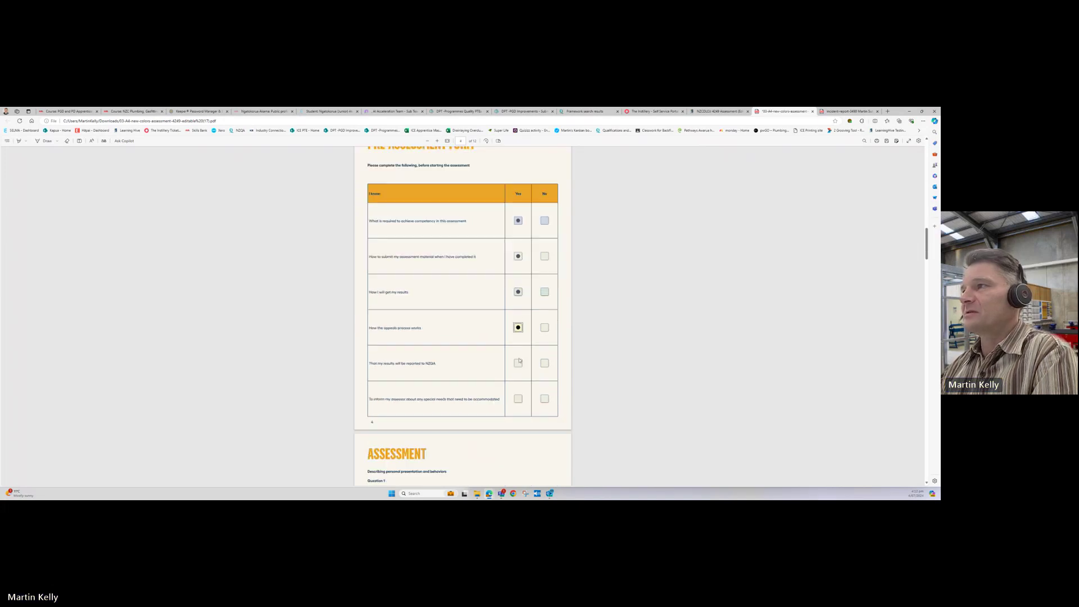
pyautogui.click(518, 362)
pyautogui.click(518, 398)
# Step: Enter "Info in here" as the first answer in the Question 1 table on personal presentation
pyautogui.scroll(-6, 466, 360)
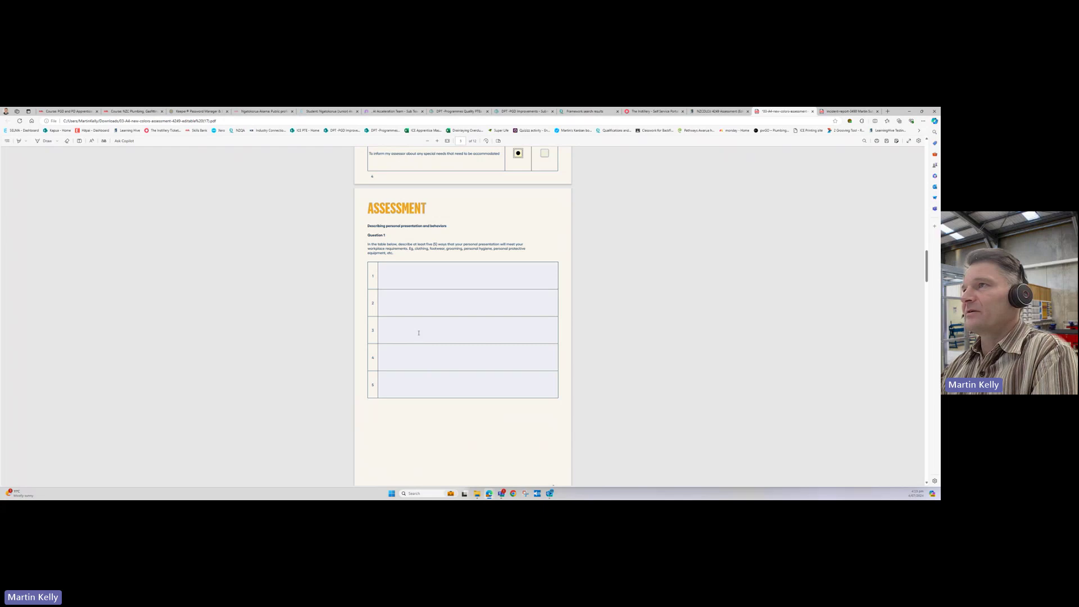
pyautogui.click(429, 286)
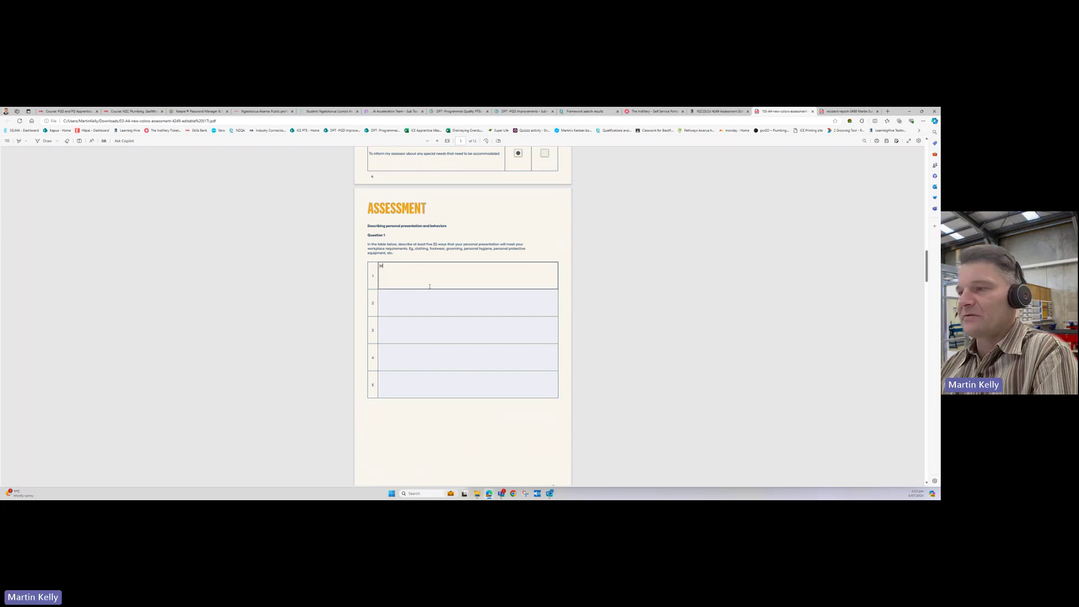
pyautogui.write('Info in here')
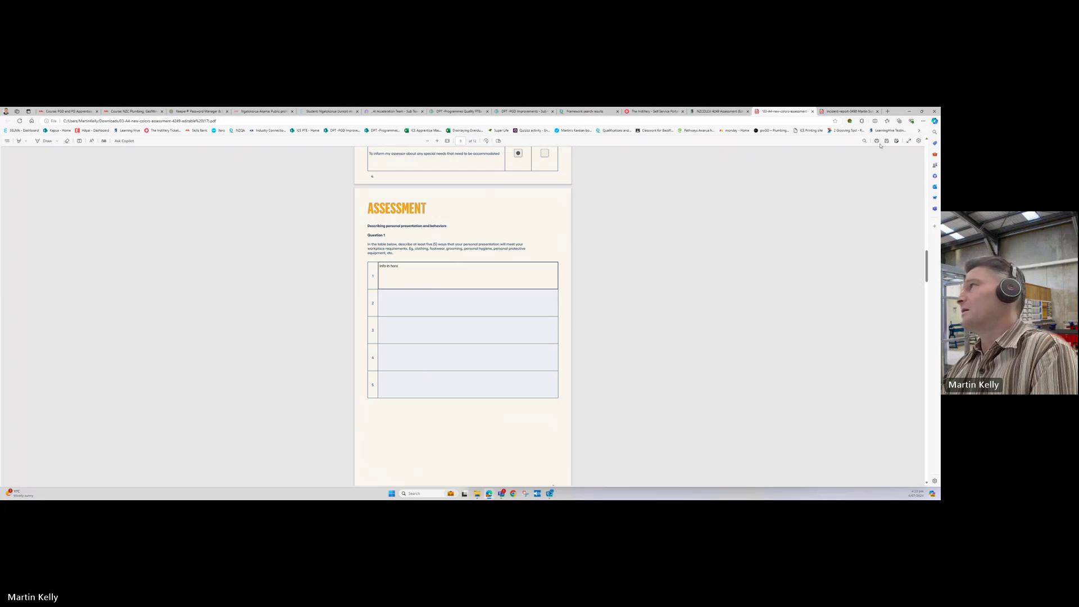
# Step: Save the filled-in assessment PDF in Downloads, naming it with 4249, the student's first name and "Sub 1"
pyautogui.click(897, 141)
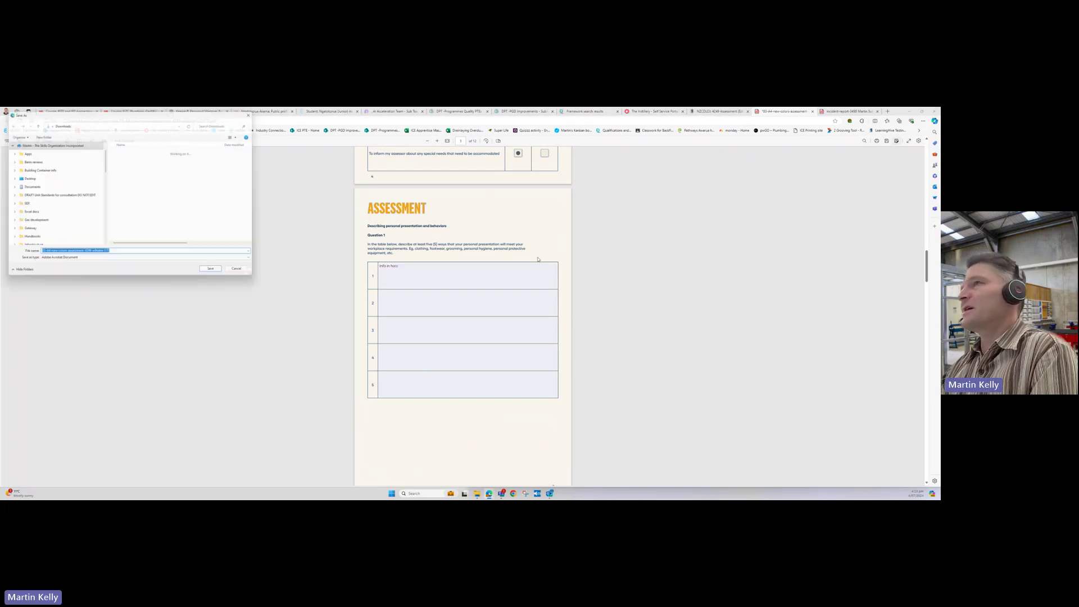
pyautogui.scroll(-10, 45, 202)
pyautogui.click(38, 190)
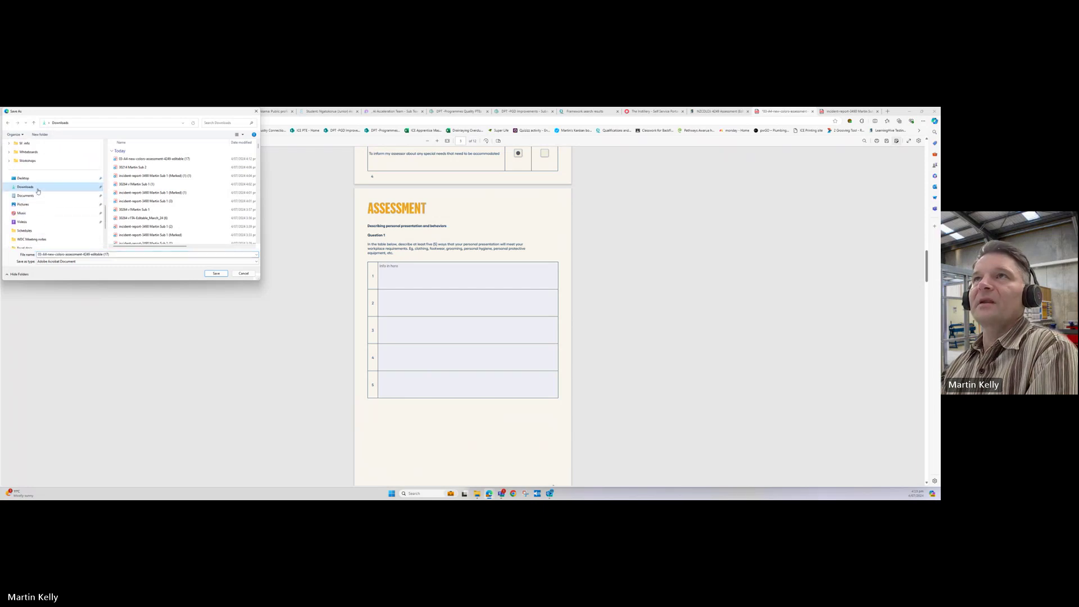
pyautogui.click(119, 255)
pyautogui.click(119, 255)
pyautogui.moveTo(112, 255); pyautogui.dragTo(46, 255)
pyautogui.click(88, 256)
pyautogui.press('BackSpace')
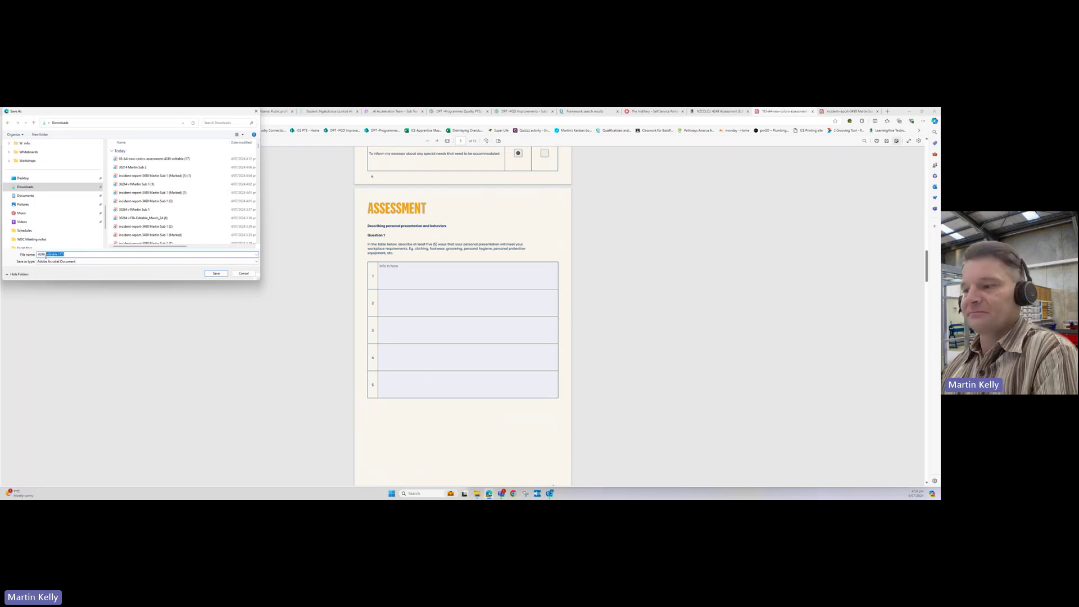
pyautogui.write('Mel')
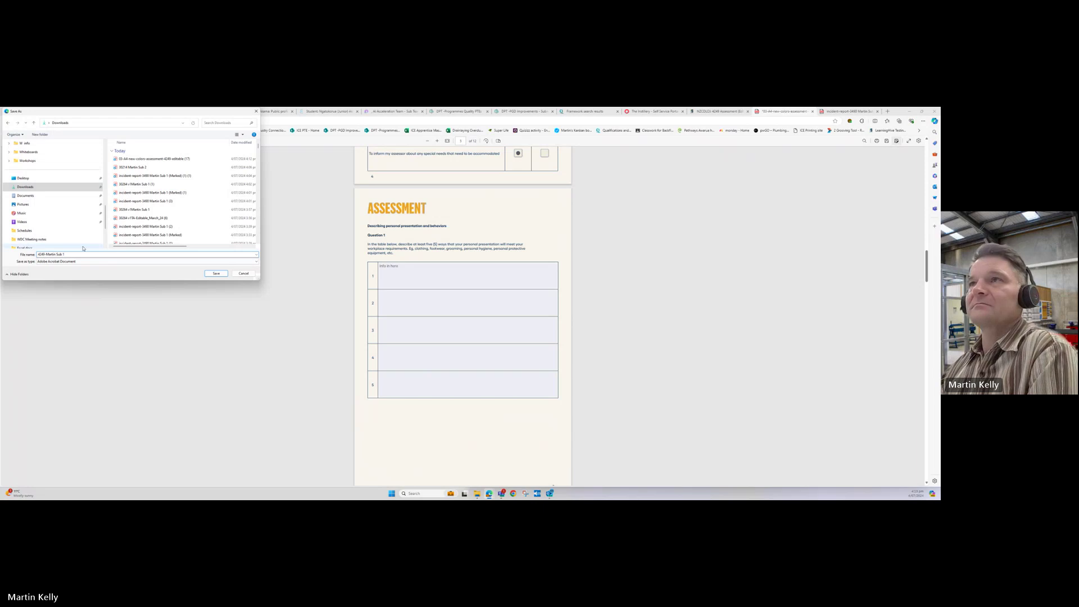
pyautogui.click(217, 273)
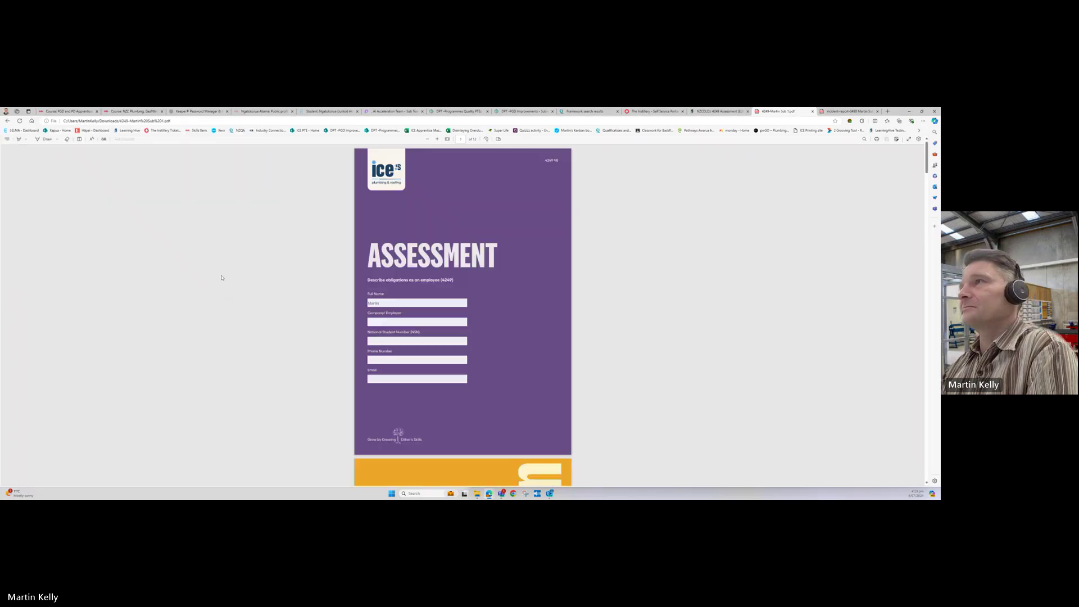
# Step: Close the PDF, start a submission for 4249 Assessment (Edition X), and upload the saved assessment PDF to it
pyautogui.click(812, 111)
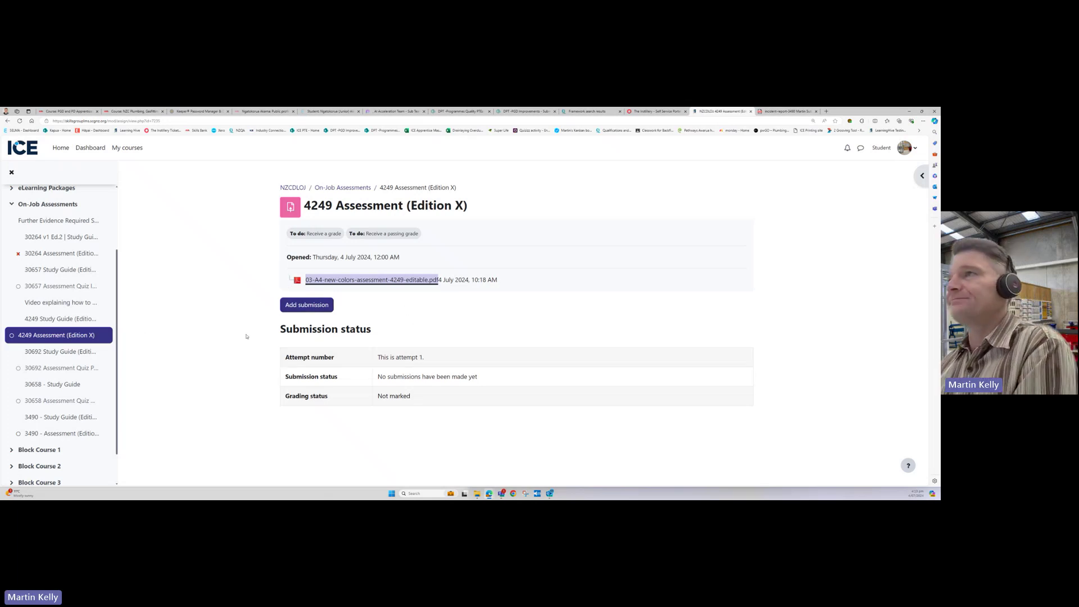
pyautogui.click(313, 306)
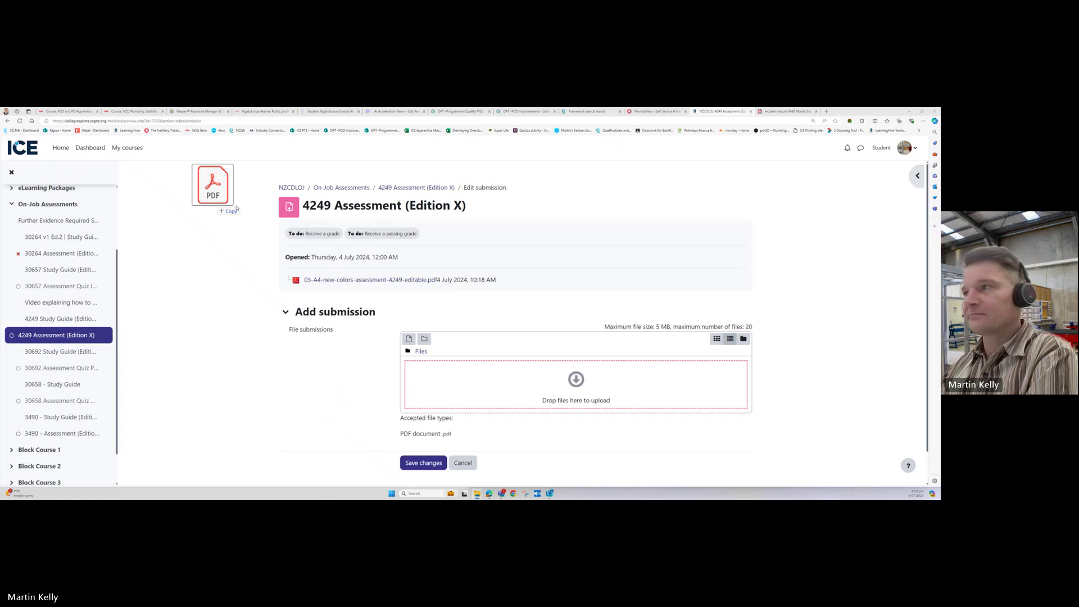
pyautogui.moveTo(208, 213); pyautogui.dragTo(507, 402)
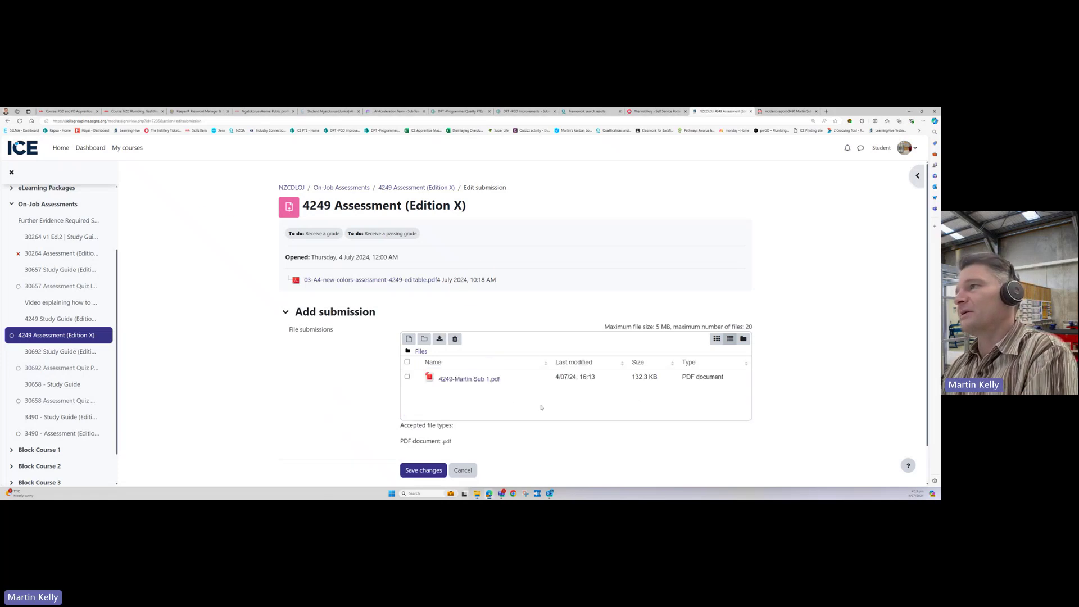
# Step: Check the uploaded PDF's file details and save the submission as a draft
pyautogui.click(474, 380)
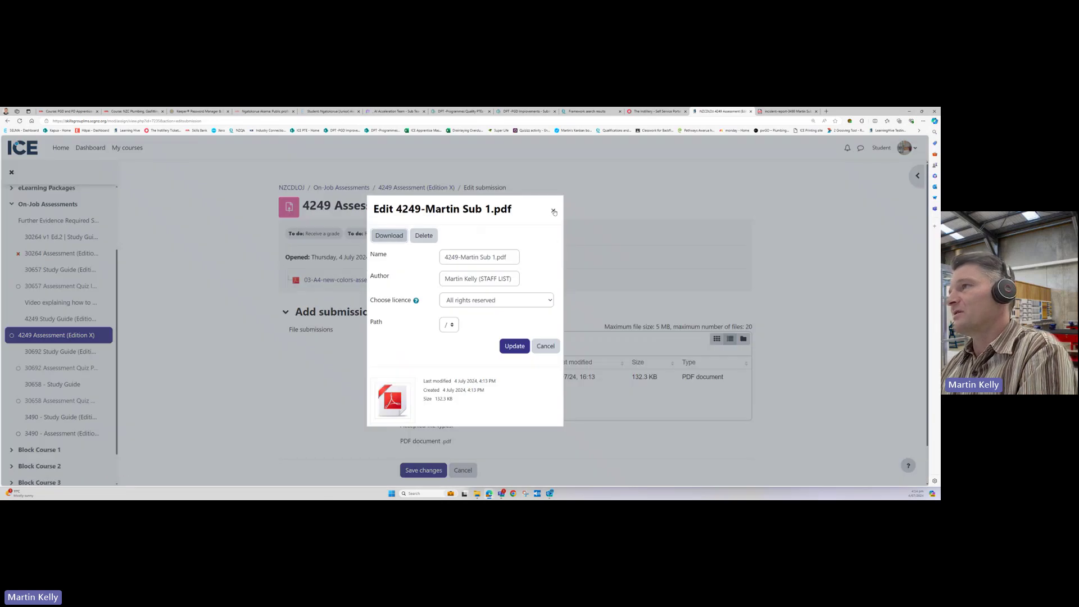
pyautogui.click(553, 211)
pyautogui.scroll(-1, 457, 421)
pyautogui.click(422, 428)
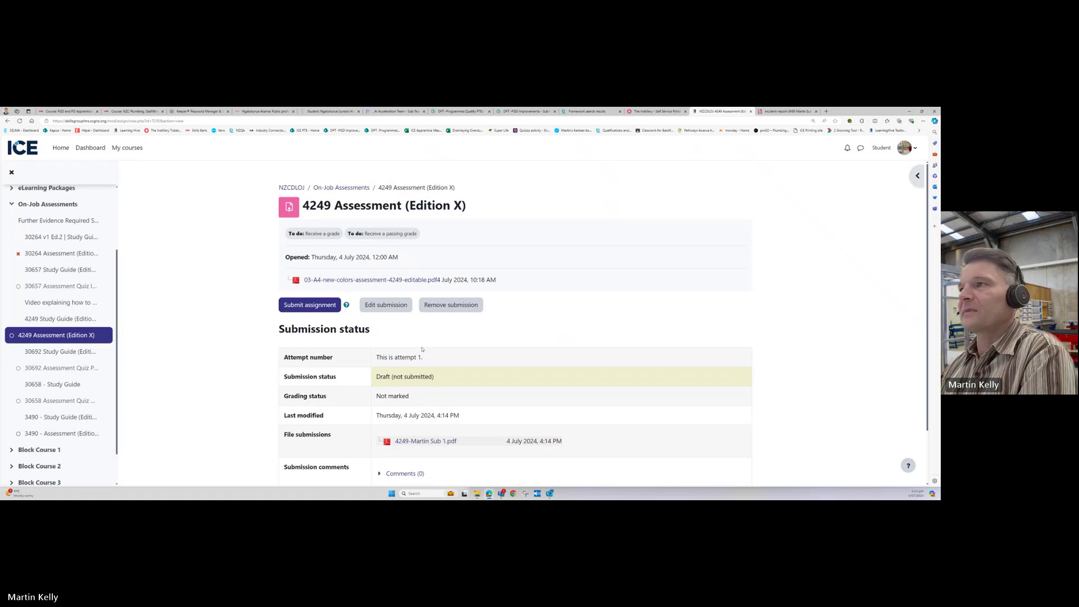
# Step: Submit the 4249 assignment for grading, confirming the statement that the submission is the student's own work
pyautogui.scroll(-1, 404, 349)
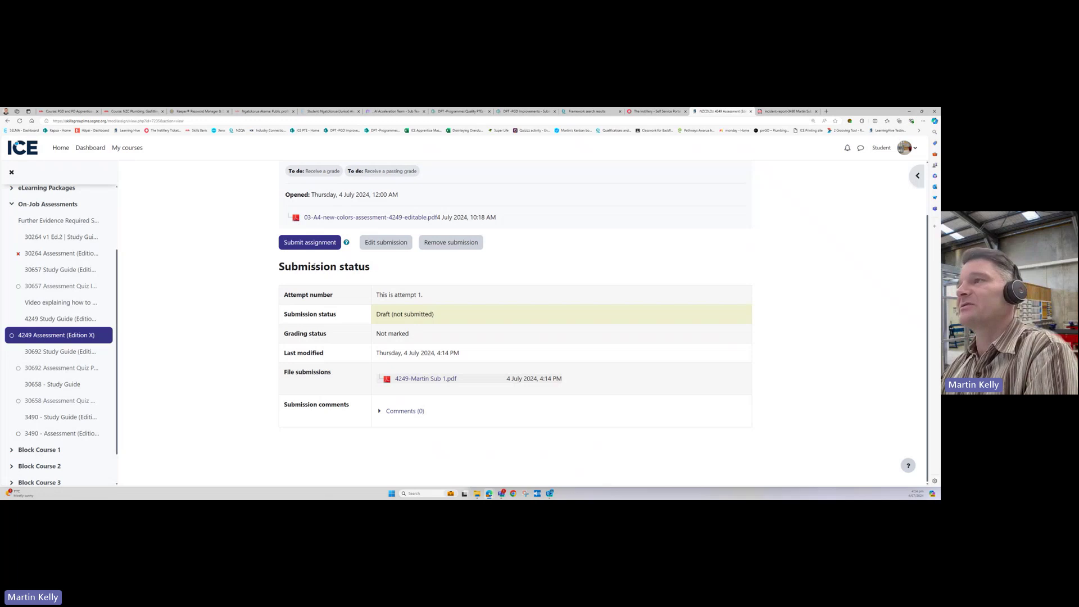
pyautogui.click(321, 246)
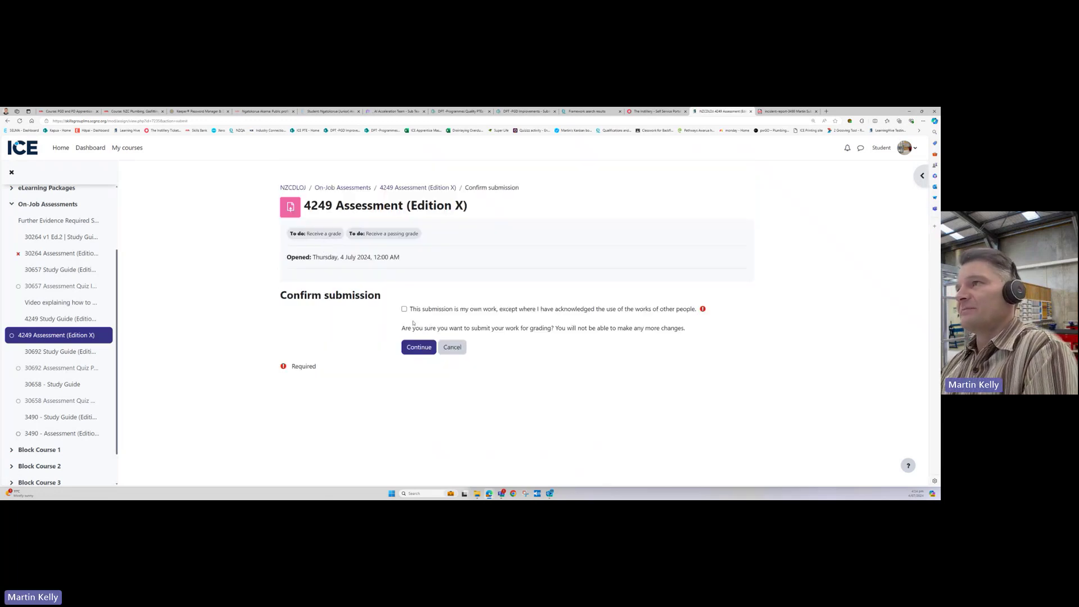
pyautogui.click(404, 309)
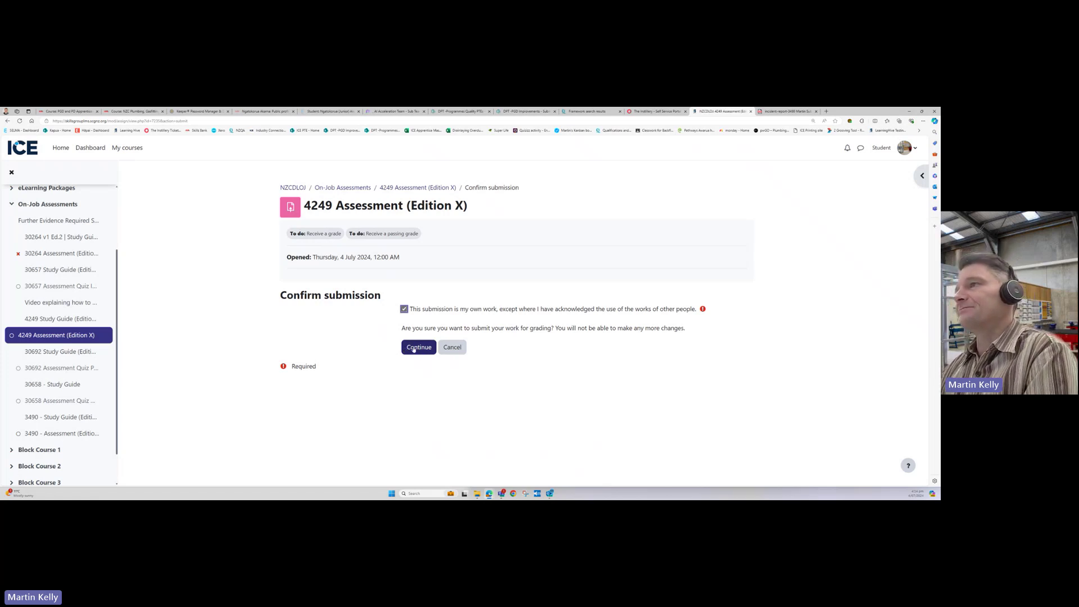
pyautogui.click(424, 350)
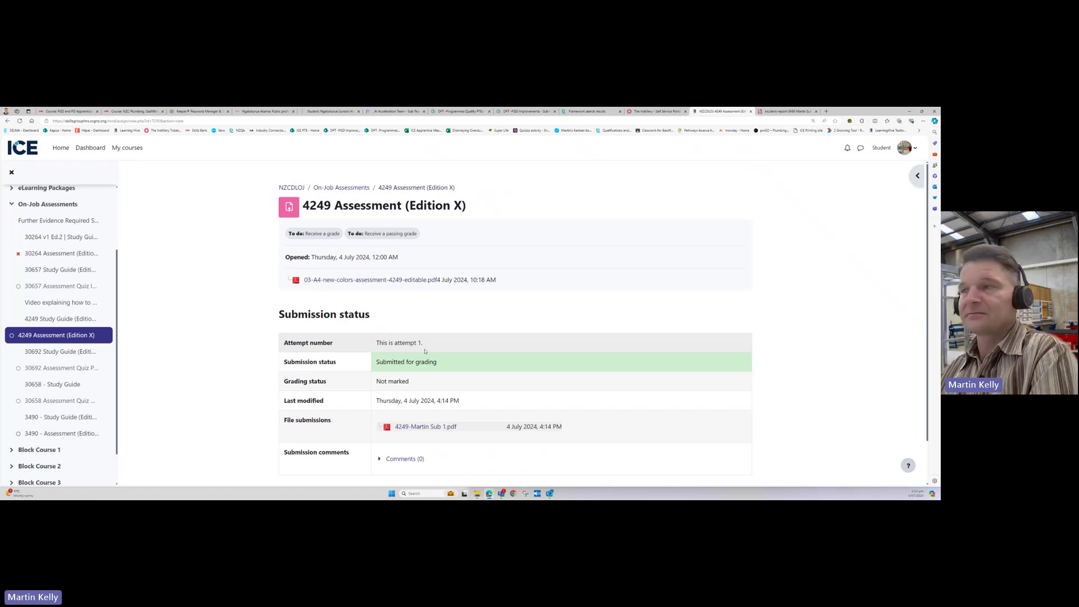
# Step: Download and open the submitted 4249 PDF from the submission status, check its filled-in pages, and close it
pyautogui.scroll(-2, 433, 393)
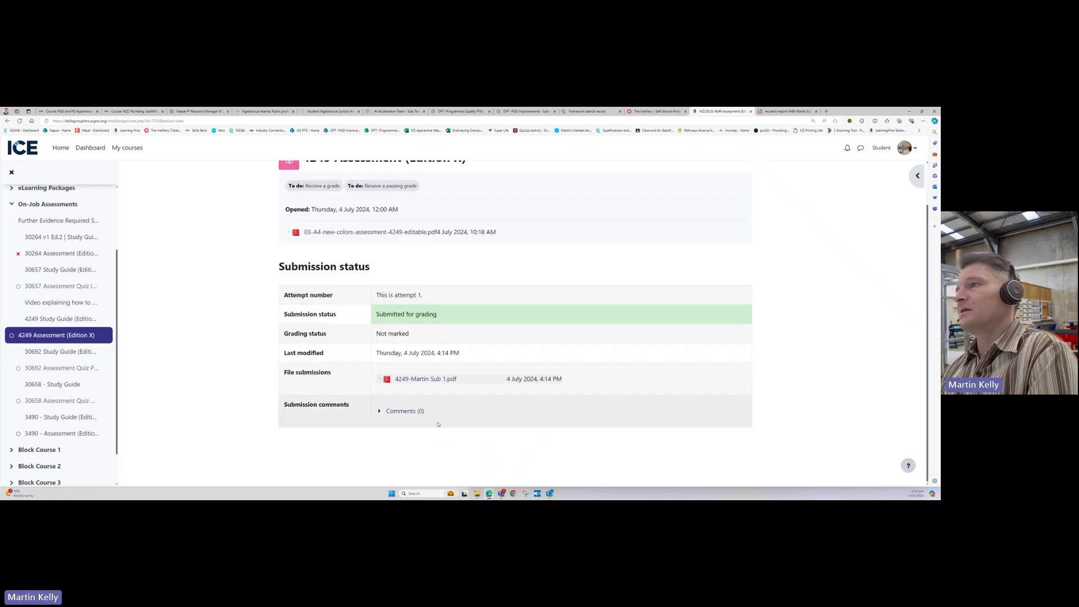
pyautogui.click(426, 379)
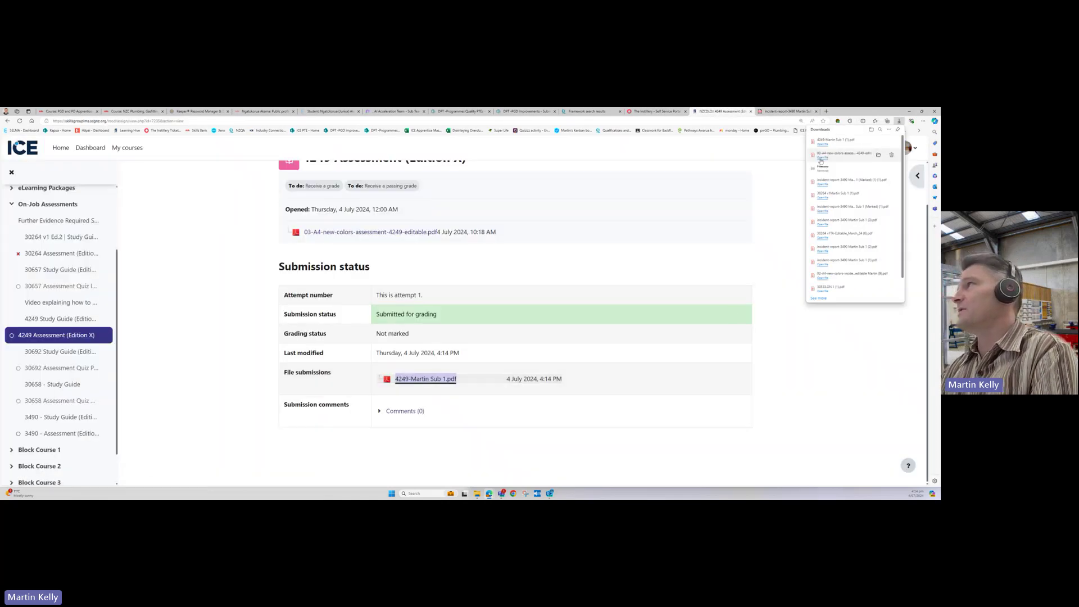
pyautogui.click(822, 144)
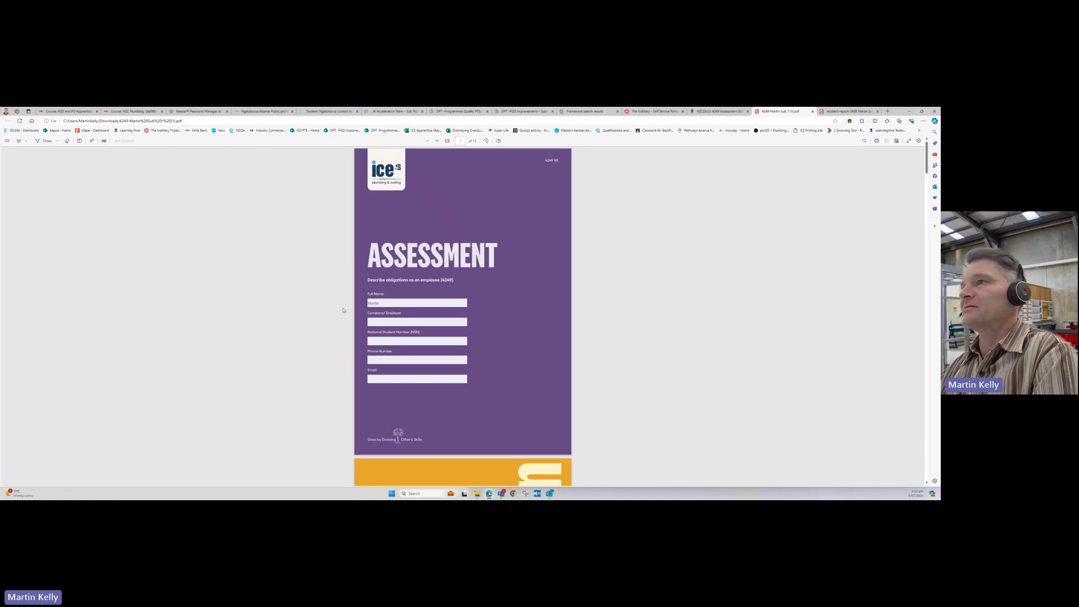
pyautogui.scroll(-6, 468, 321)
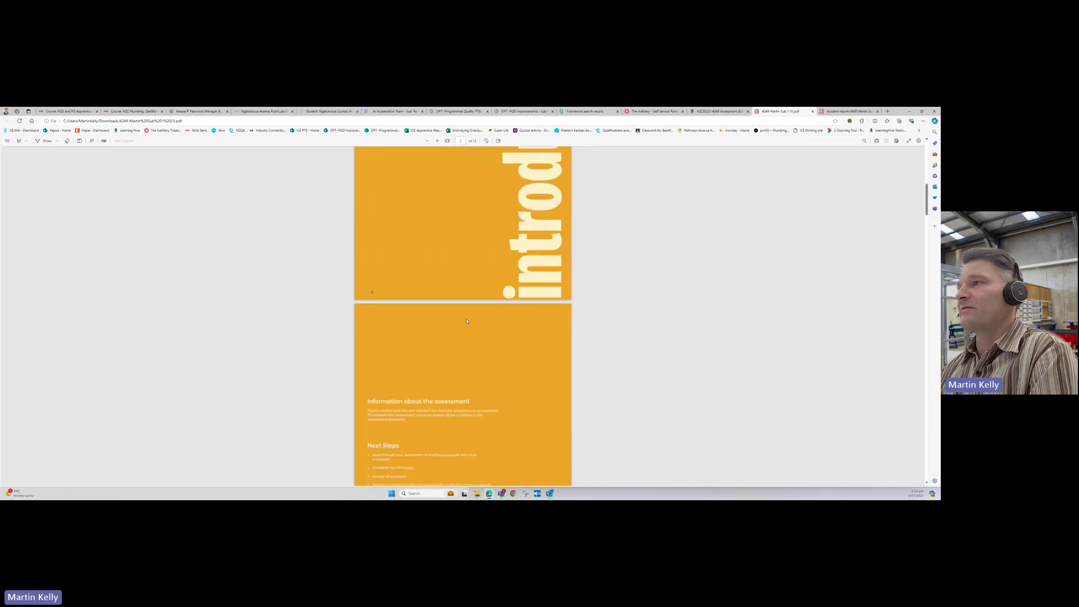
pyautogui.scroll(-10, 468, 320)
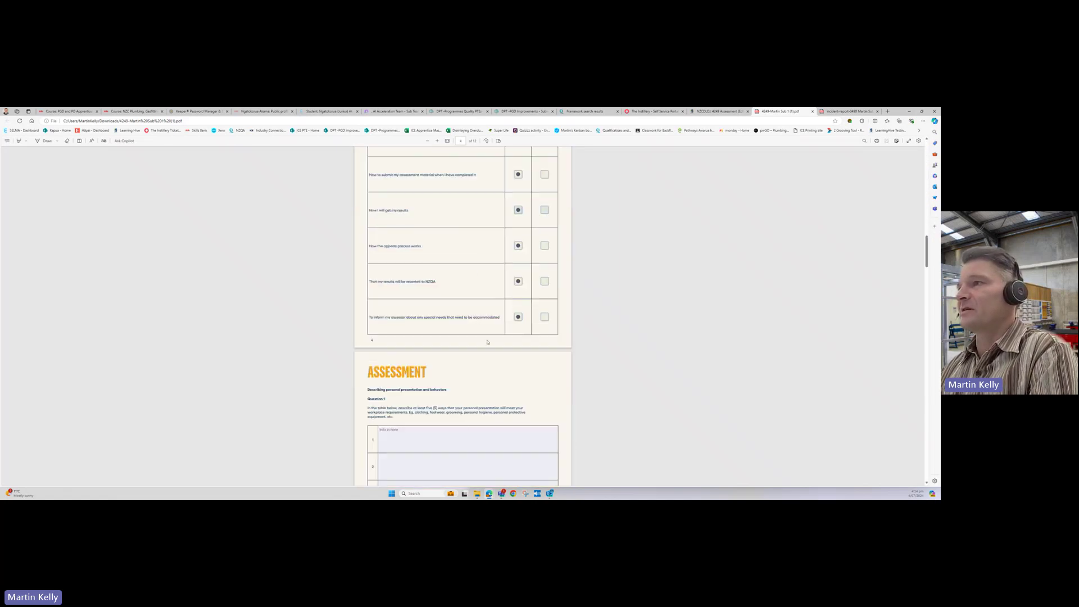
pyautogui.scroll(-2, 487, 342)
pyautogui.scroll(8, 487, 338)
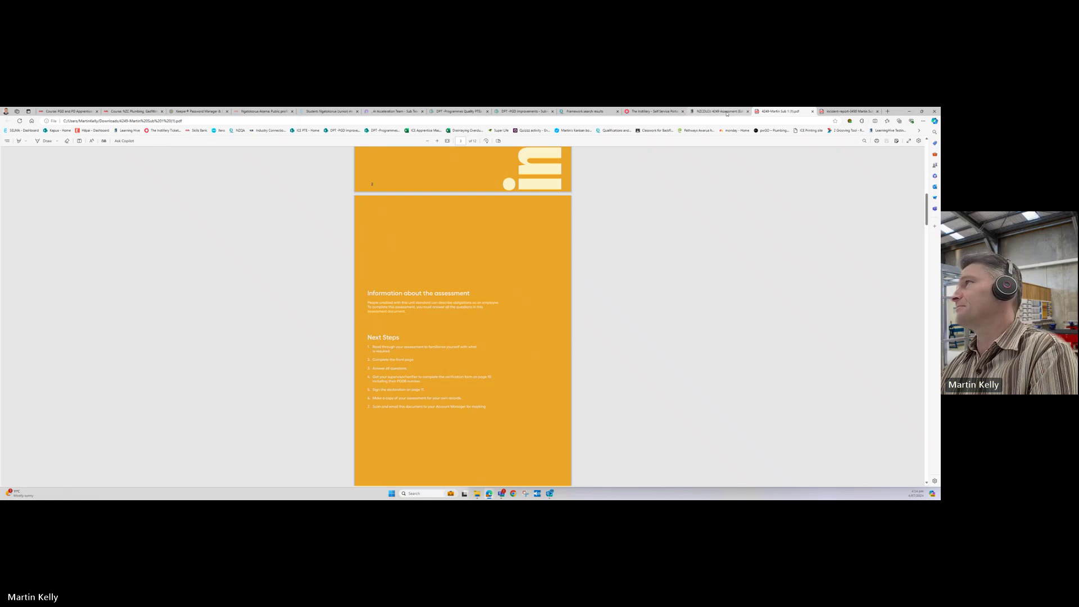
pyautogui.click(812, 112)
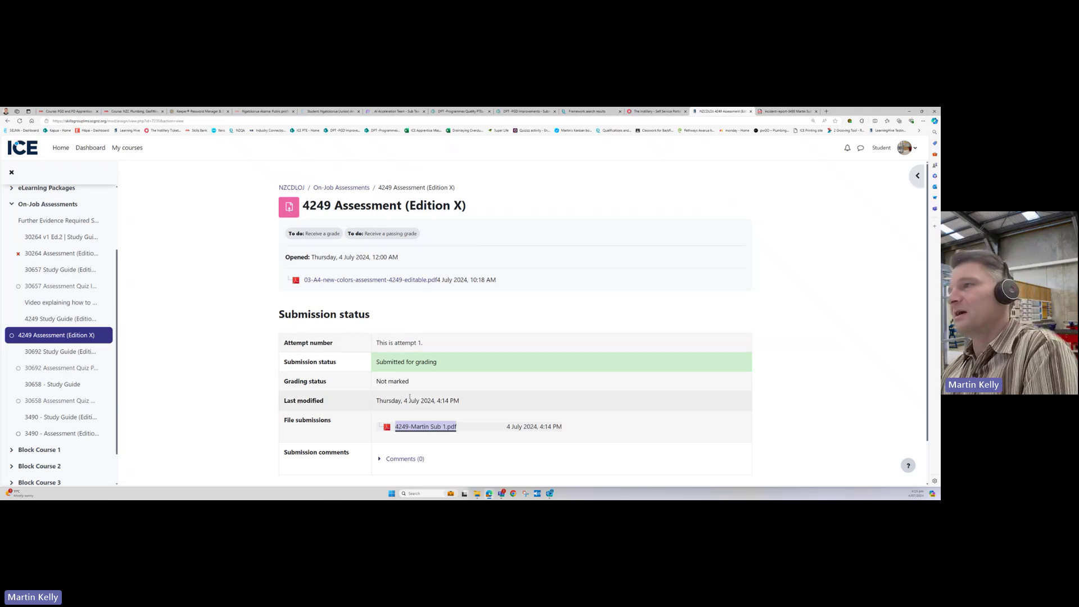
# Step: Return to the On-Job Assessments section and examine the completion status of 30264 under Year 1 | On-jobs
pyautogui.scroll(-1, 409, 397)
pyautogui.scroll(1, 235, 322)
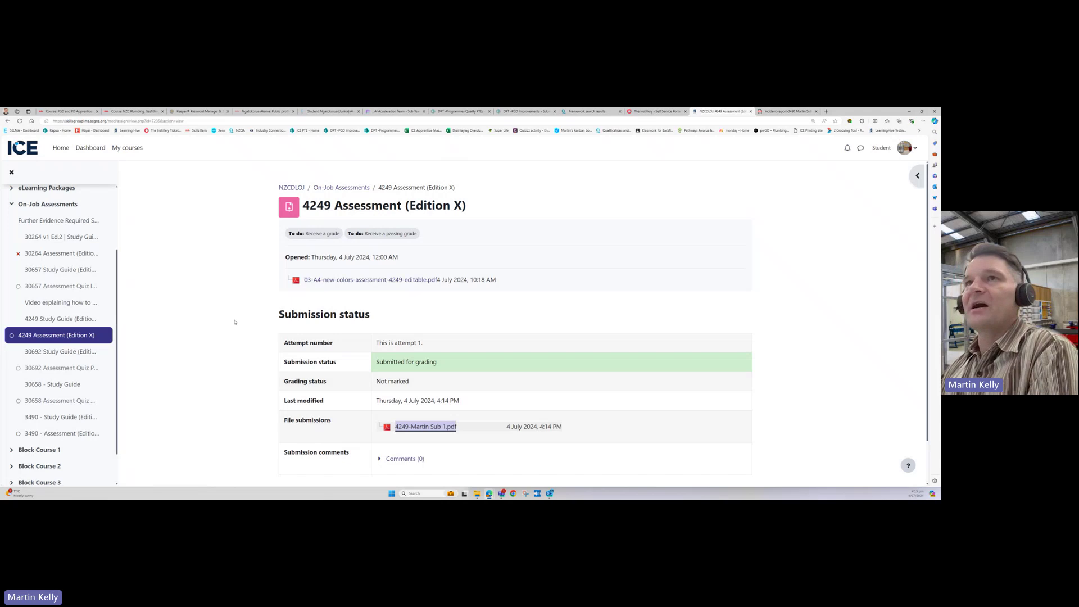
pyautogui.click(42, 253)
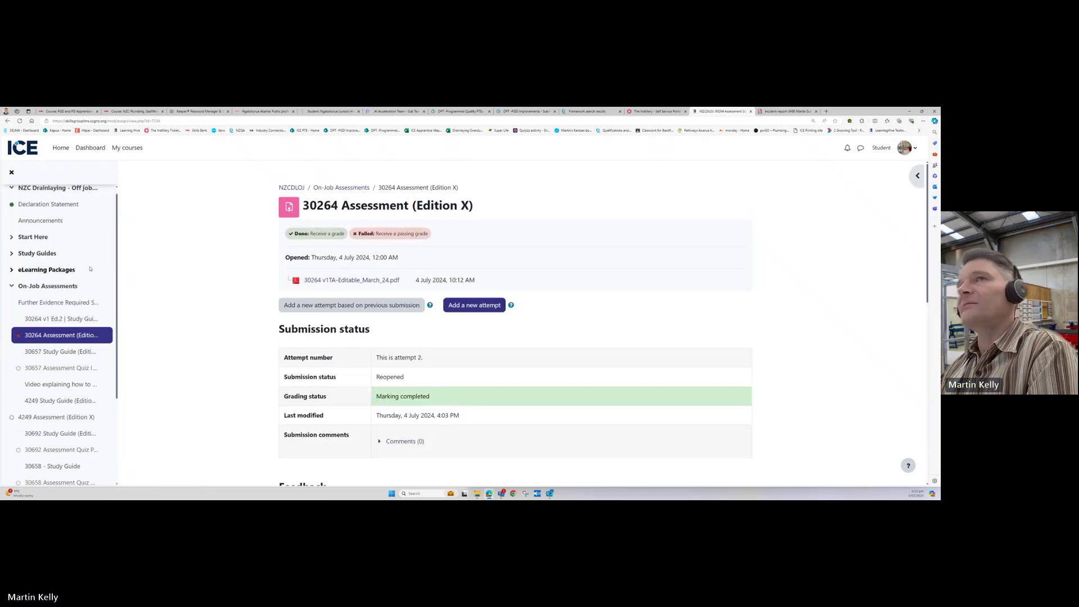
pyautogui.click(50, 286)
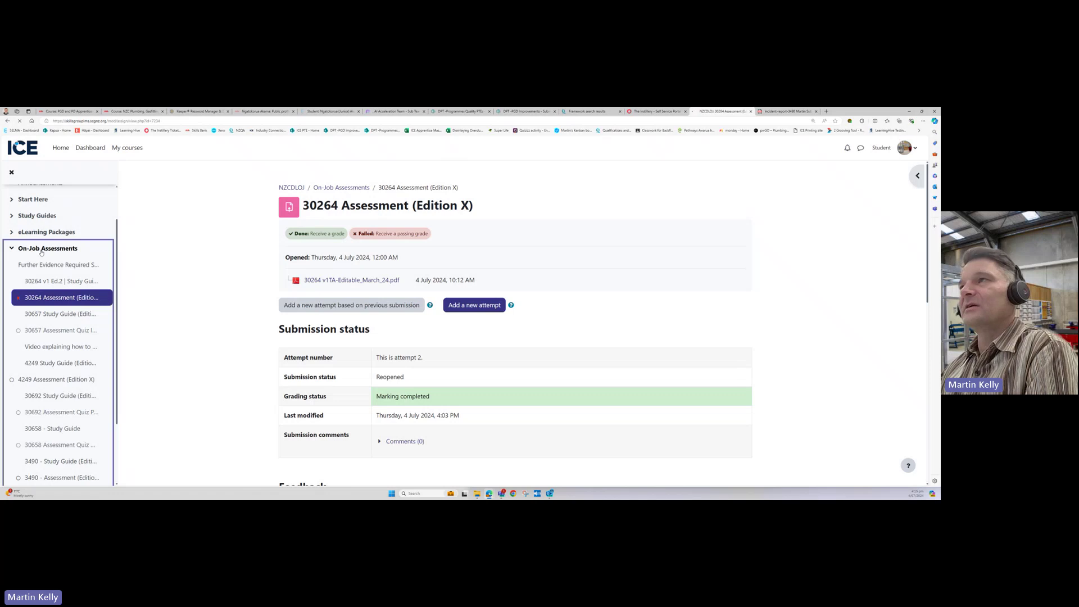
pyautogui.scroll(-10, 715, 327)
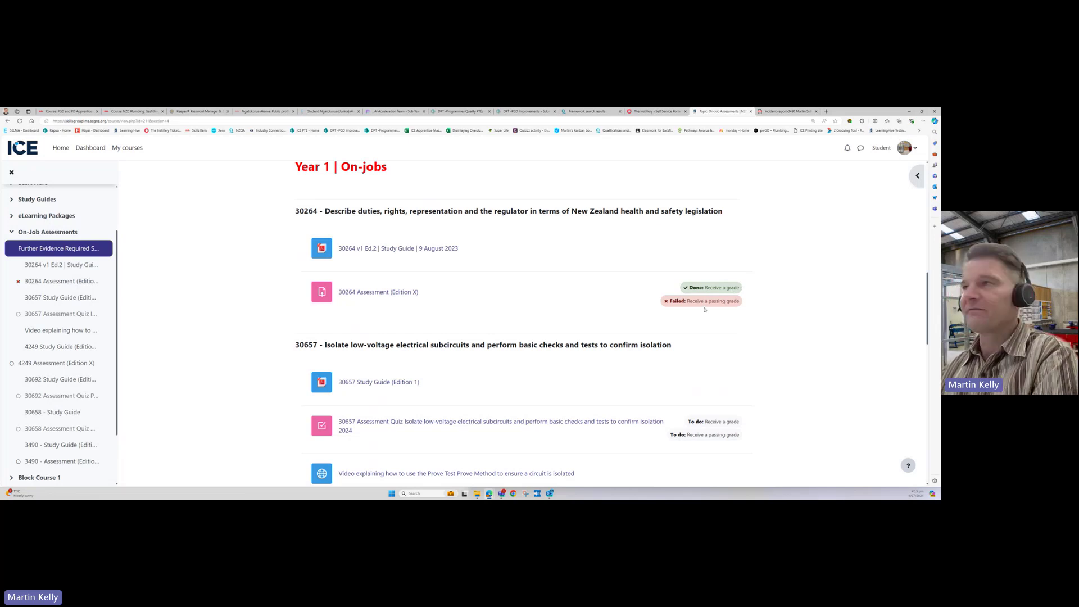
# Step: Open 30264 Assessment (Edition X), review the Attempt 1 feedback, and open its marked incident-report-3490 feedback PDF
pyautogui.click(378, 292)
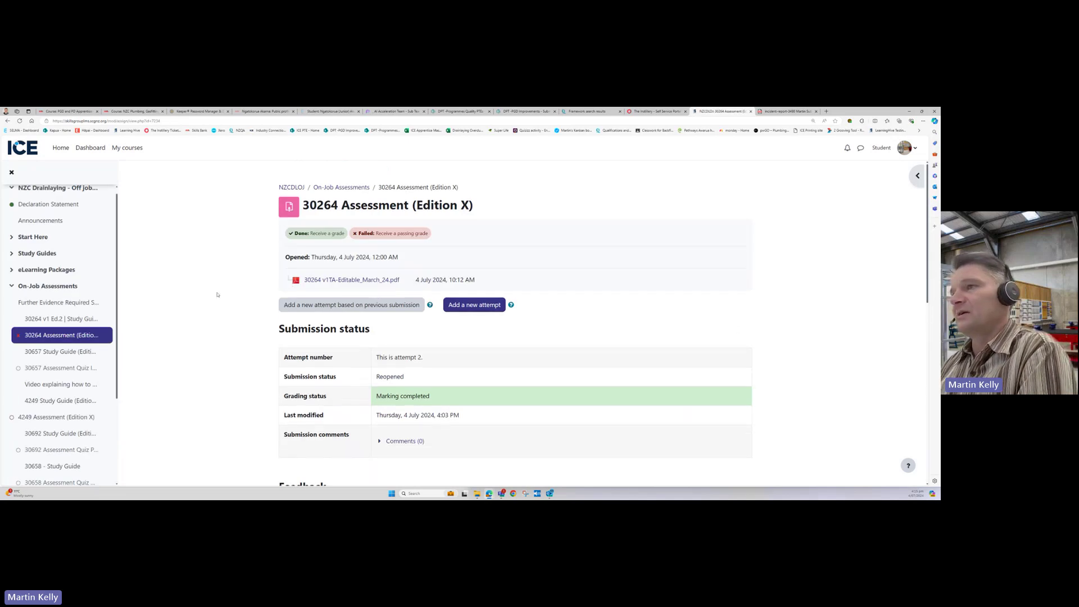
pyautogui.scroll(-5, 234, 292)
pyautogui.scroll(-3, 250, 282)
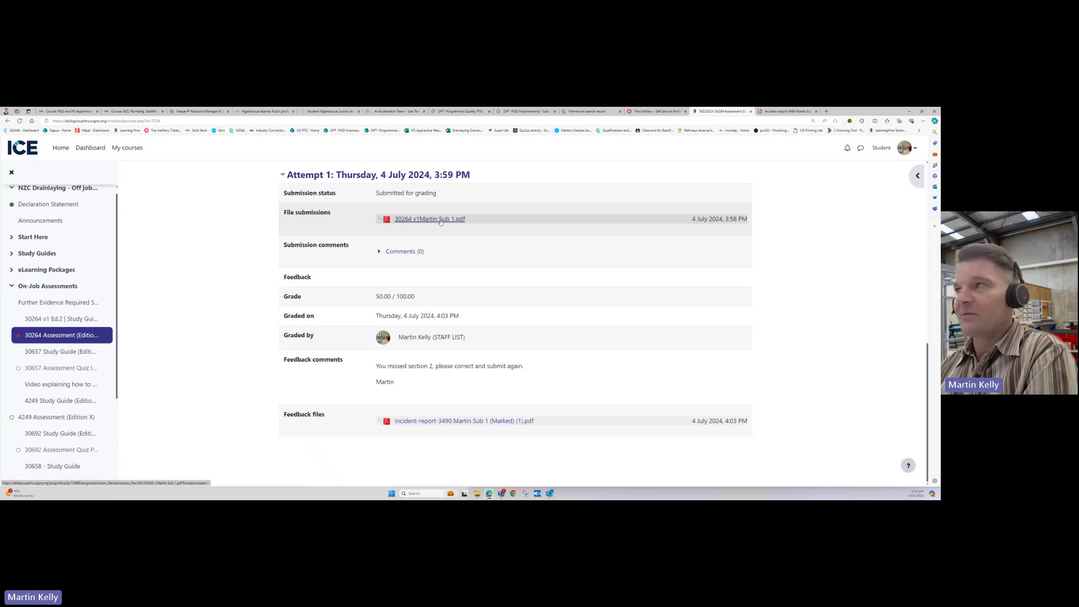
pyautogui.click(455, 422)
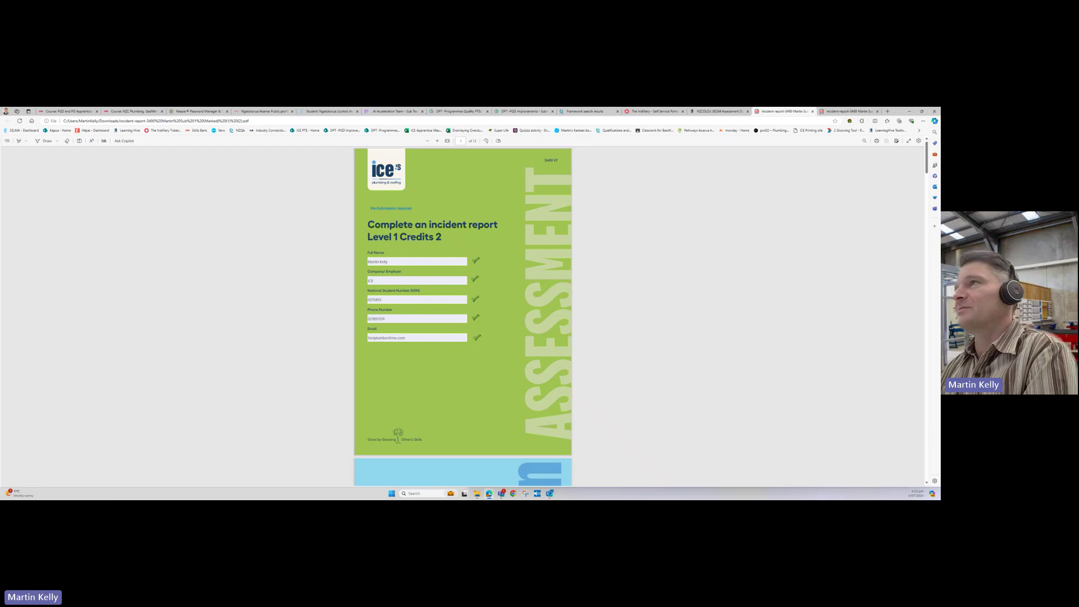
# Step: Answer Yes to the first two statements in the pre-assessment table of the marked incident report PDF
pyautogui.scroll(-15, 497, 288)
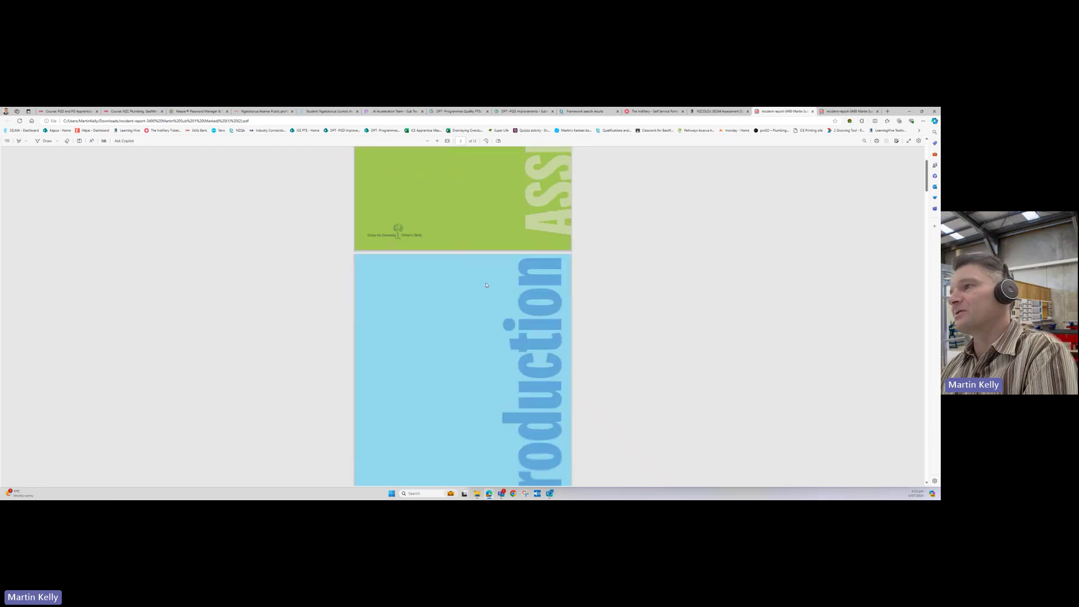
pyautogui.scroll(-3, 475, 268)
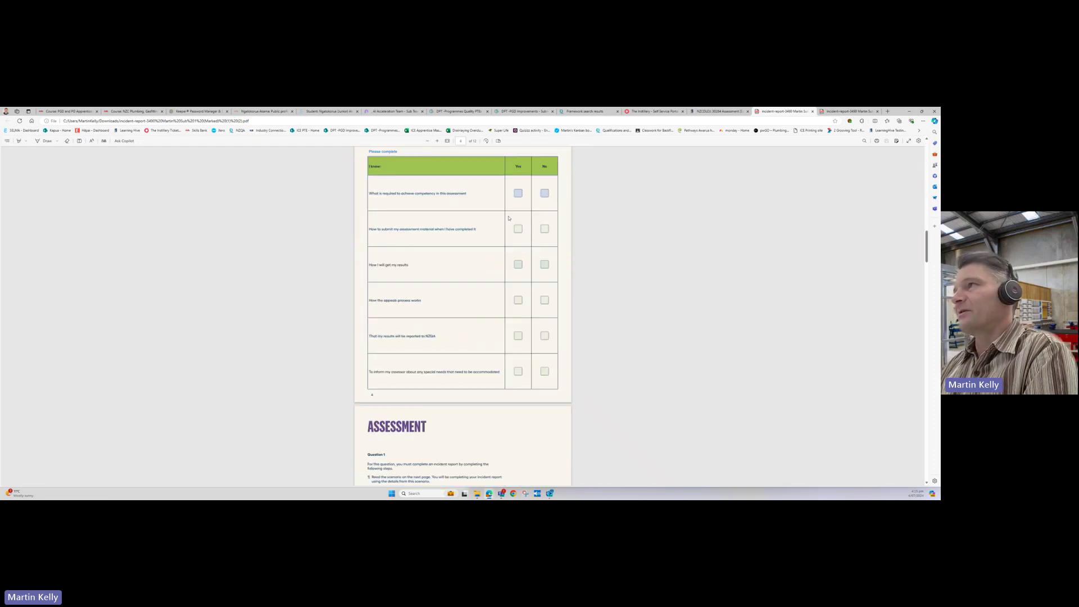
pyautogui.click(518, 192)
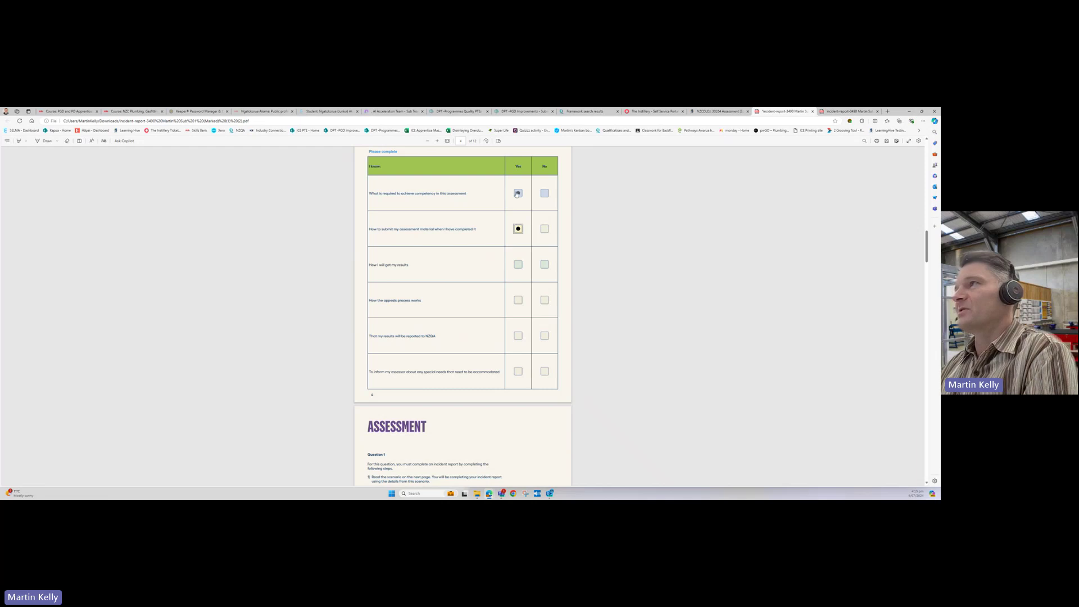
# Step: Look through the scenario, the Incident Report Form and the assessor's marking and feedback sections of the marked PDF
pyautogui.scroll(-6, 455, 371)
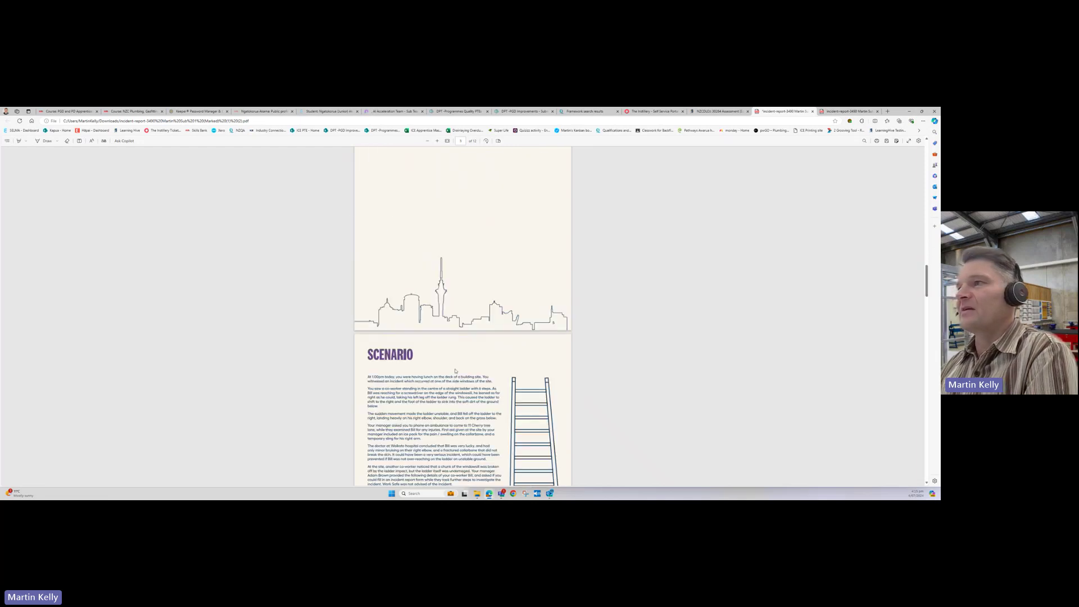
pyautogui.scroll(-12, 455, 371)
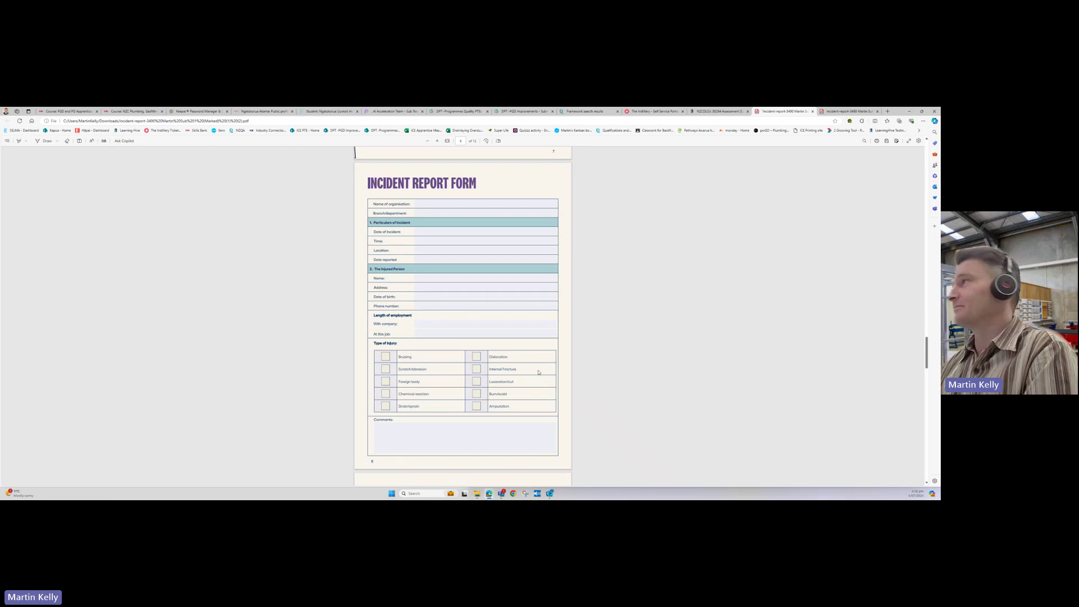
pyautogui.moveTo(926, 357); pyautogui.dragTo(927, 461)
pyautogui.scroll(3, 393, 225)
pyautogui.click(389, 222)
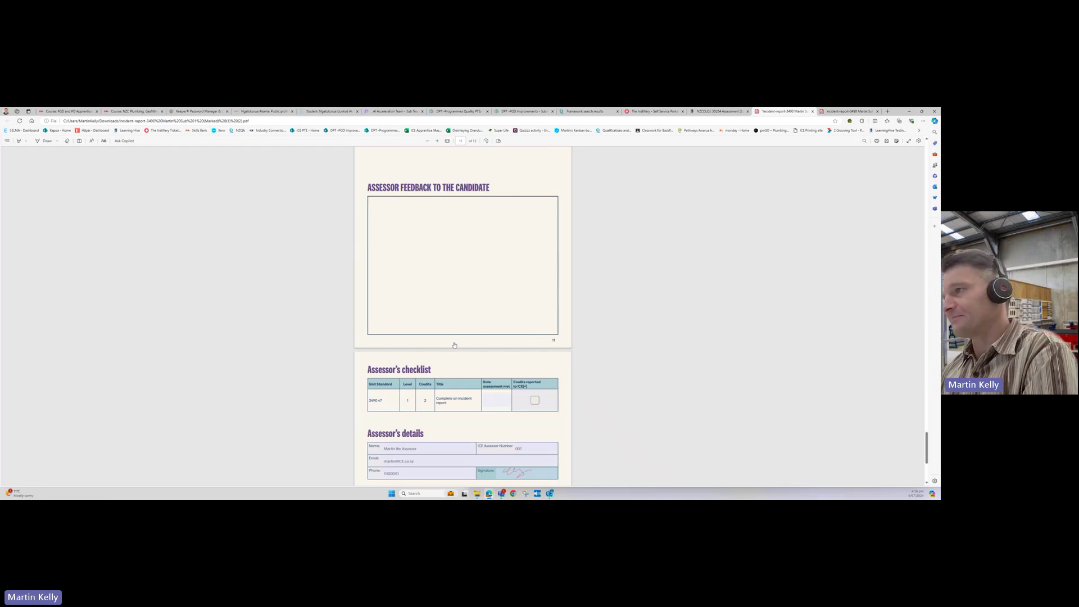
pyautogui.scroll(-3, 453, 332)
pyautogui.scroll(15, 453, 321)
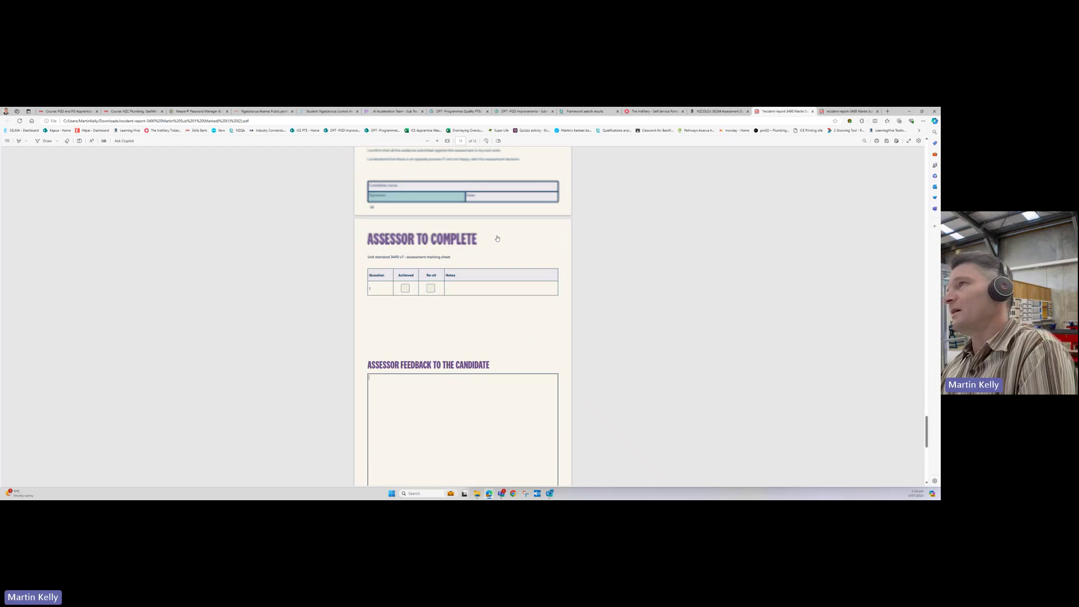
# Step: Go back to the cover page of the marked incident report PDF, save it in Downloads over the existing copy, and close it
pyautogui.scroll(2, 458, 210)
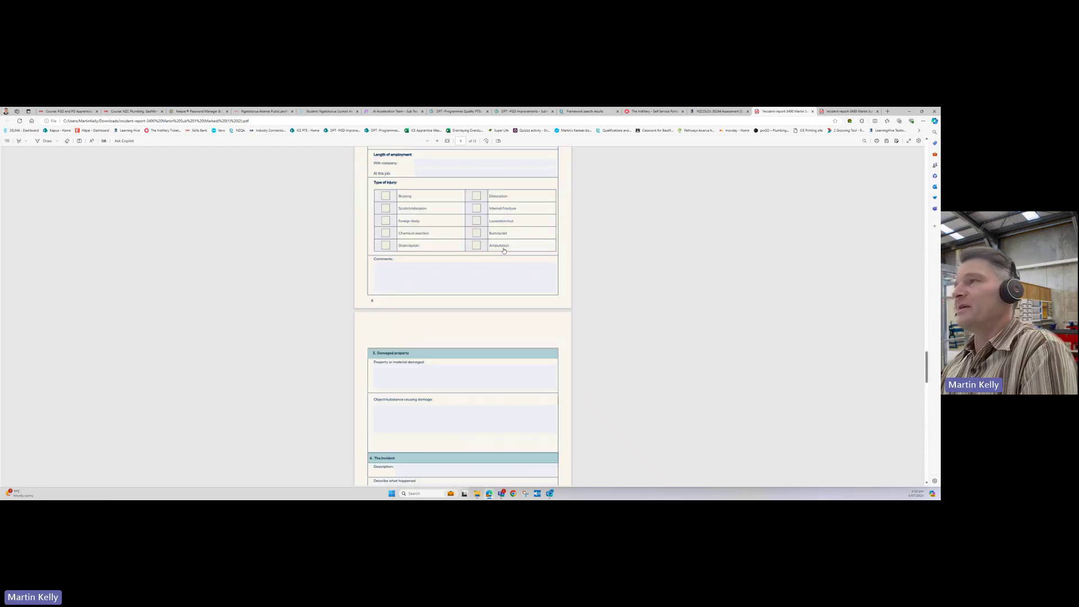
pyautogui.scroll(2, 529, 302)
pyautogui.scroll(2, 529, 302)
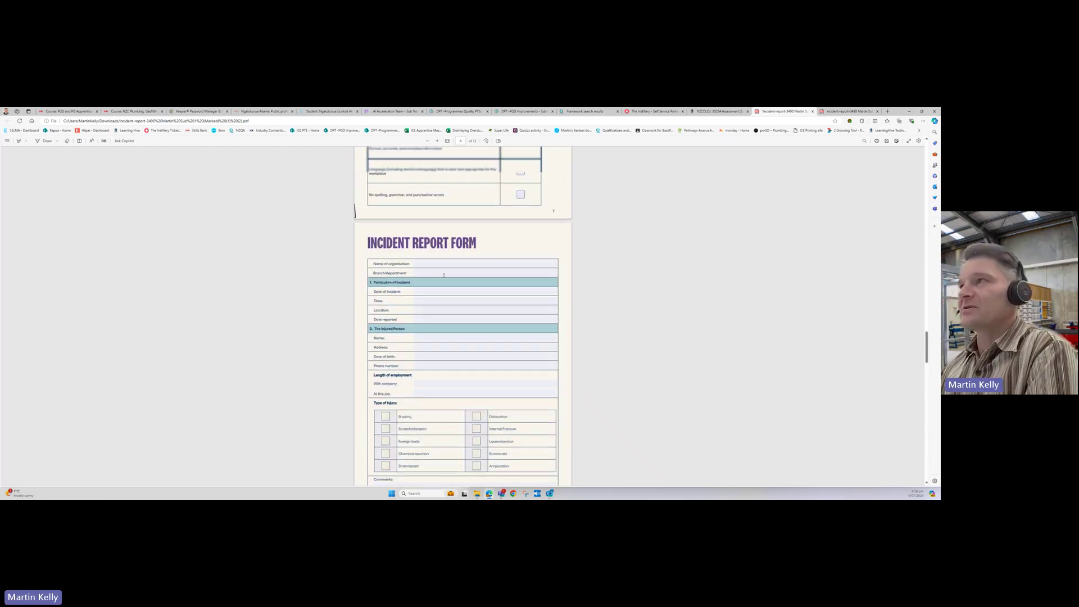
pyautogui.scroll(20, 485, 232)
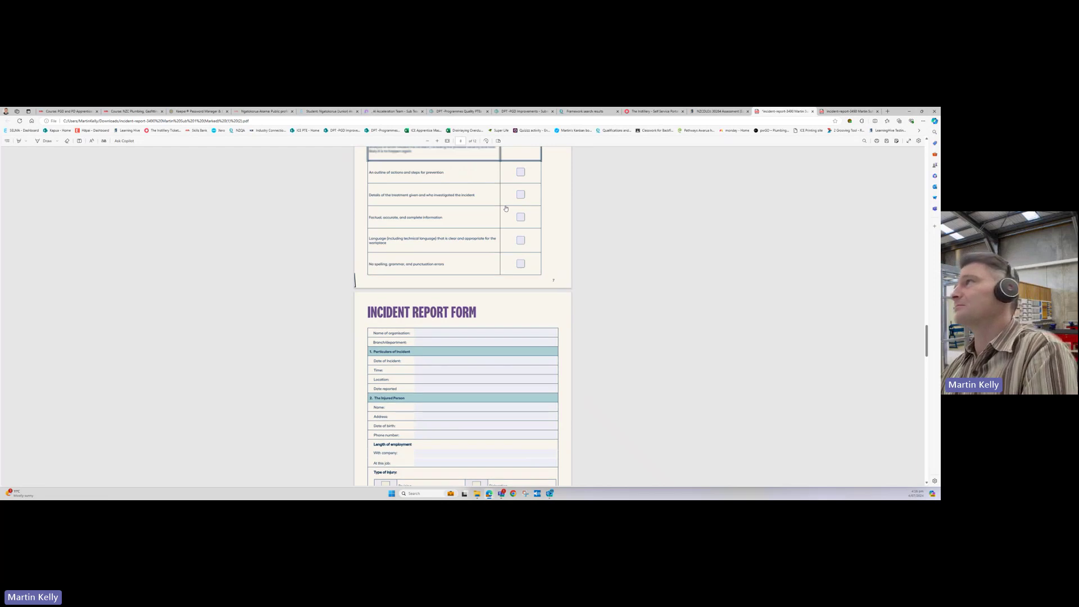
pyautogui.scroll(15, 534, 219)
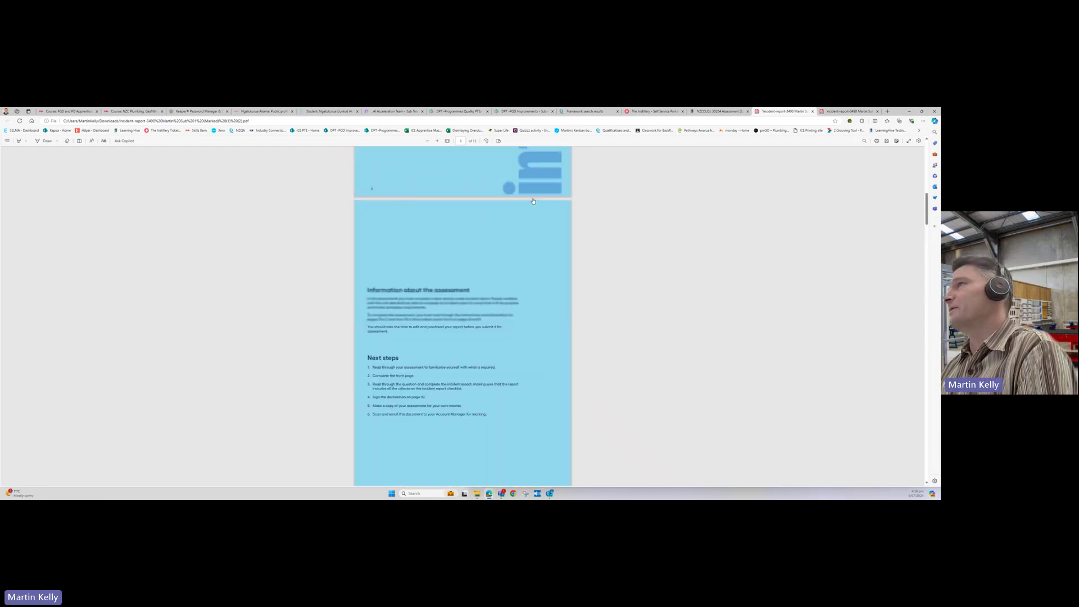
pyautogui.scroll(2, 580, 197)
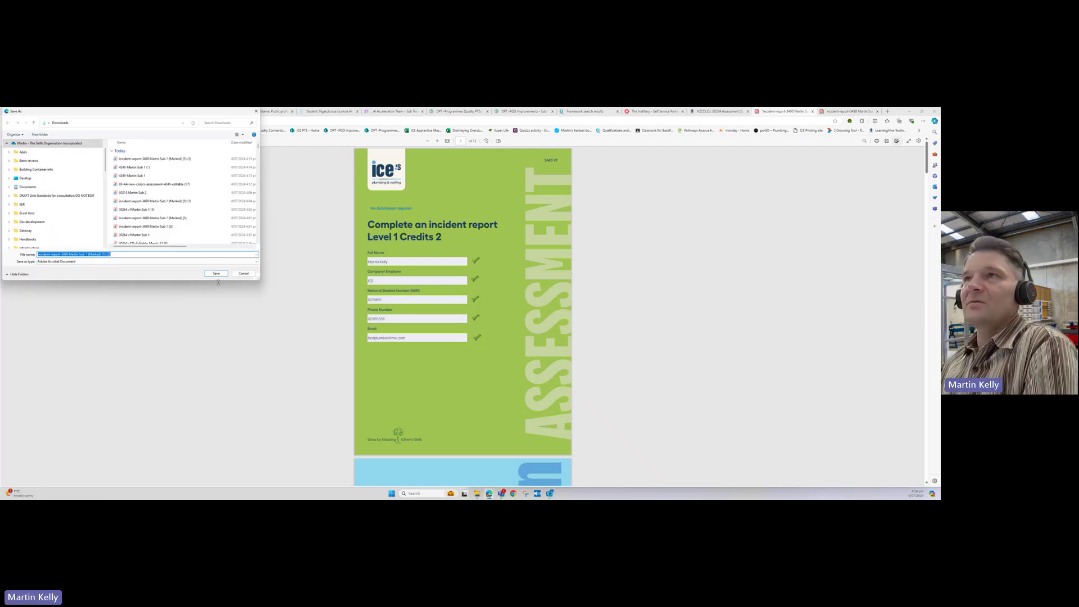
pyautogui.click(216, 274)
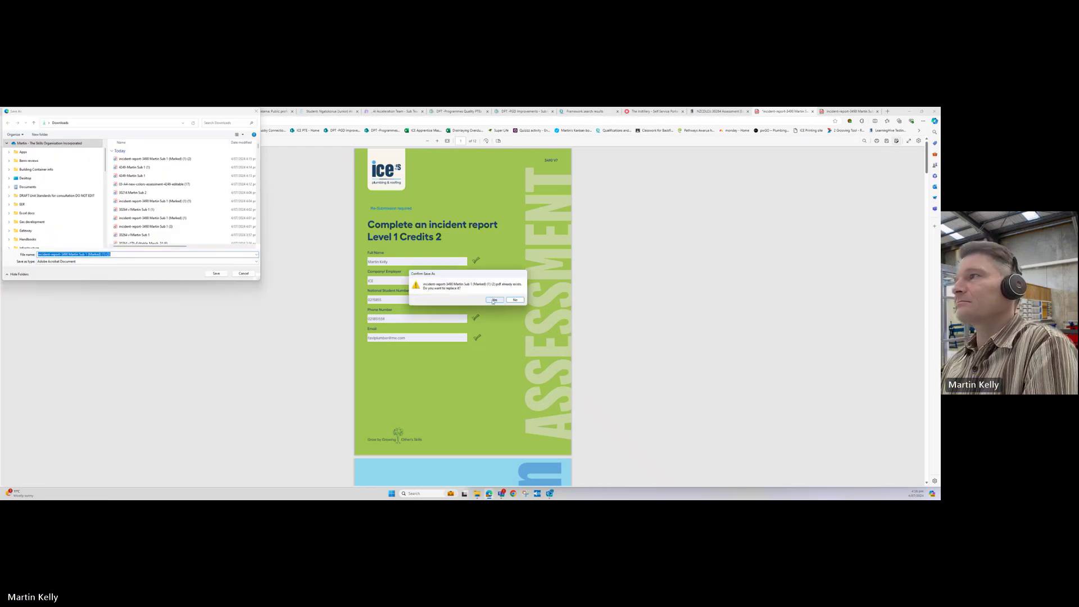
pyautogui.click(811, 111)
# Step: Start a new blank attempt for 30264 Assessment (Edition X) and add the 30214 Sub 2 PDF from the computer as its submission file
pyautogui.scroll(2, 438, 335)
pyautogui.scroll(7, 438, 335)
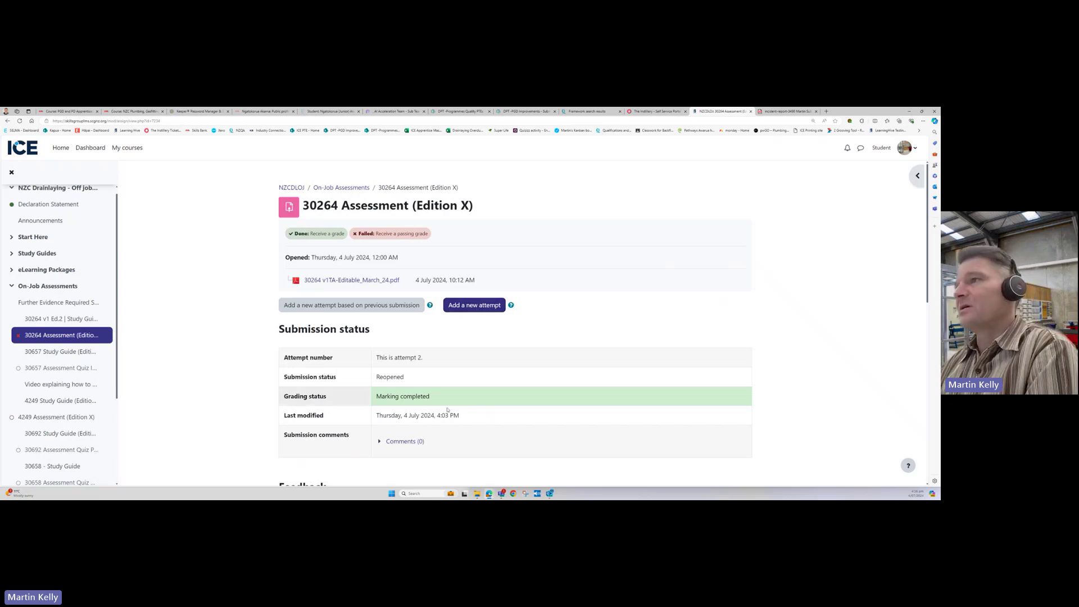
pyautogui.click(476, 308)
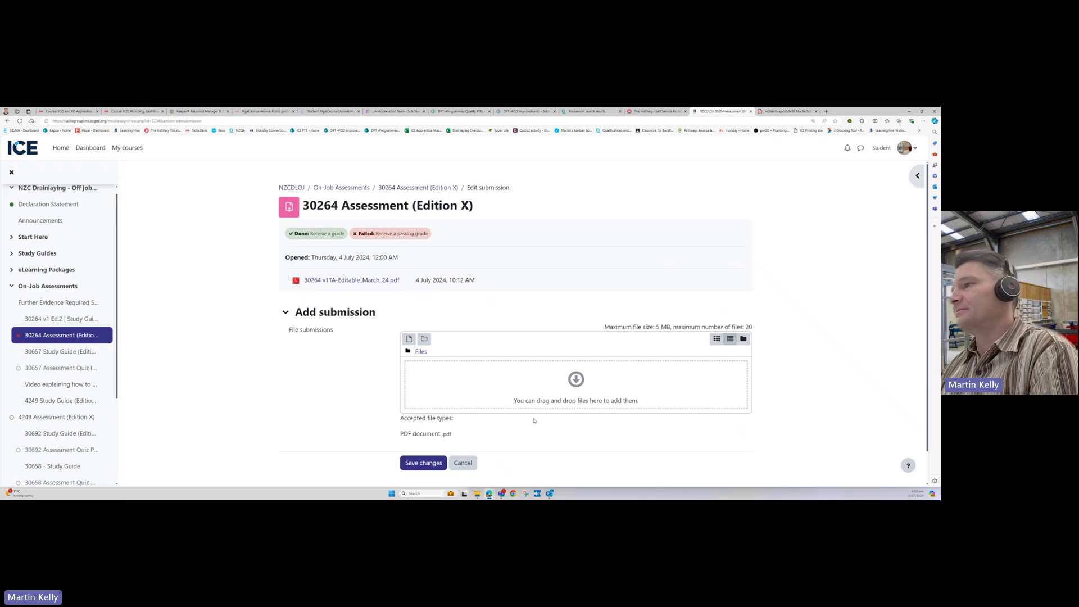
pyautogui.click(477, 493)
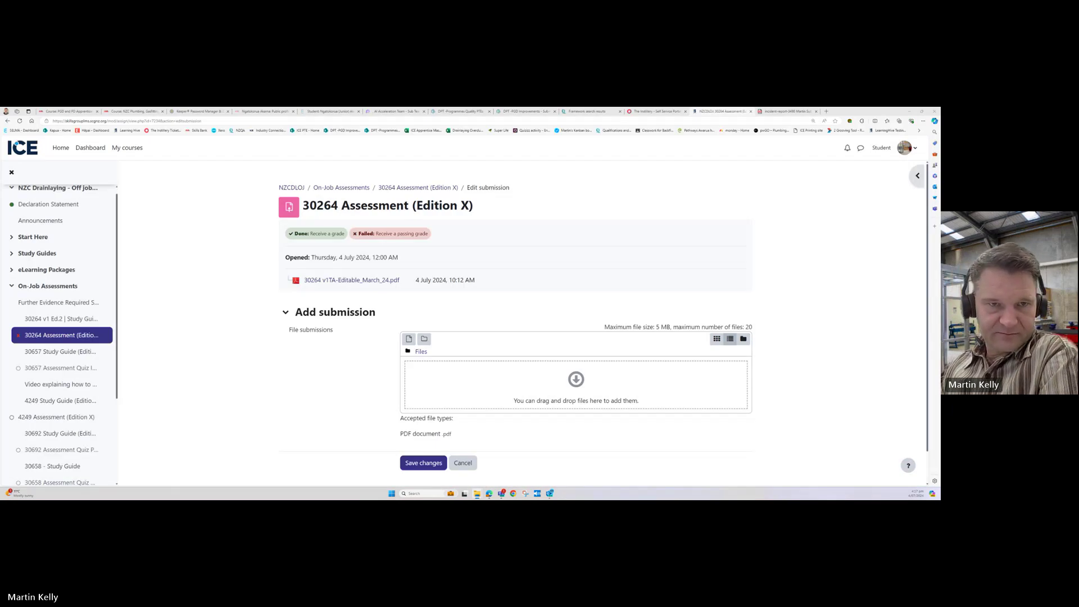
pyautogui.moveTo(25, 264); pyautogui.dragTo(532, 390)
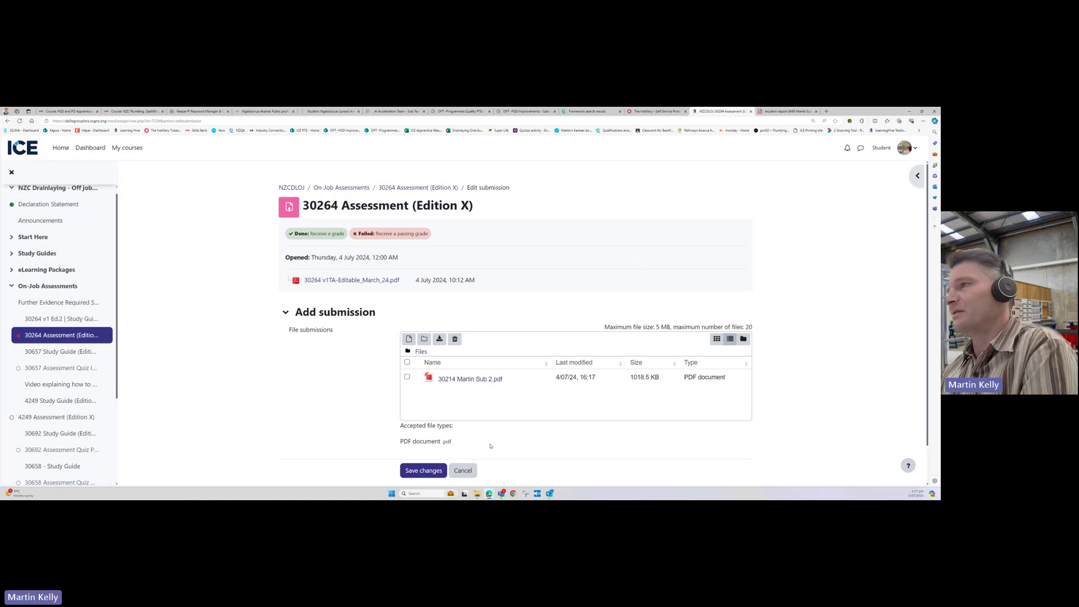
# Step: Download and open the uploaded 30214 Sub 2 PDF, enlarge its window, and examine the Further Evidence Required sheet
pyautogui.click(460, 379)
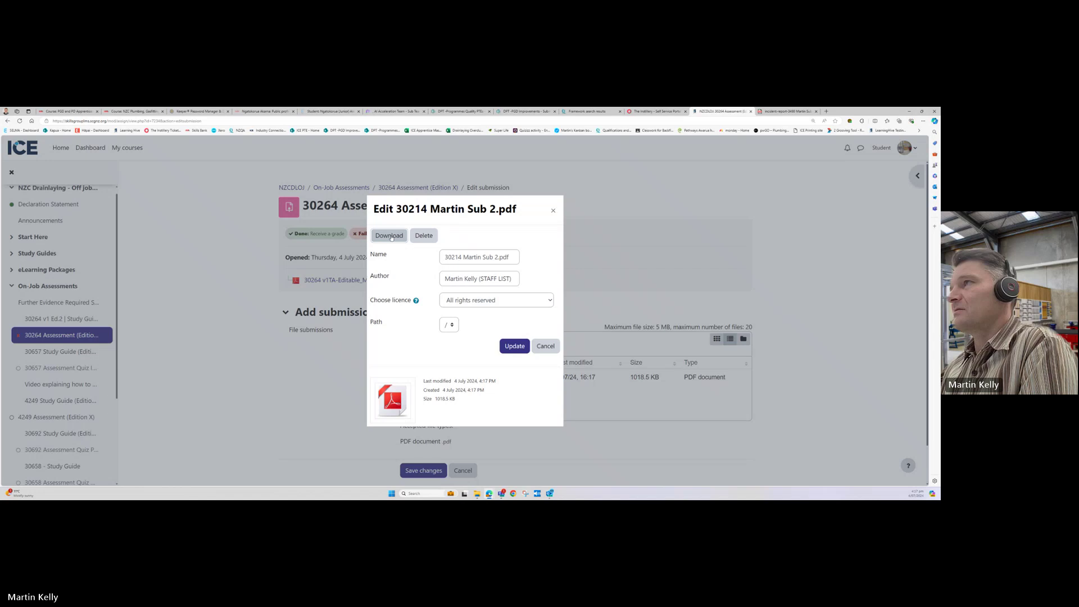
pyautogui.click(553, 210)
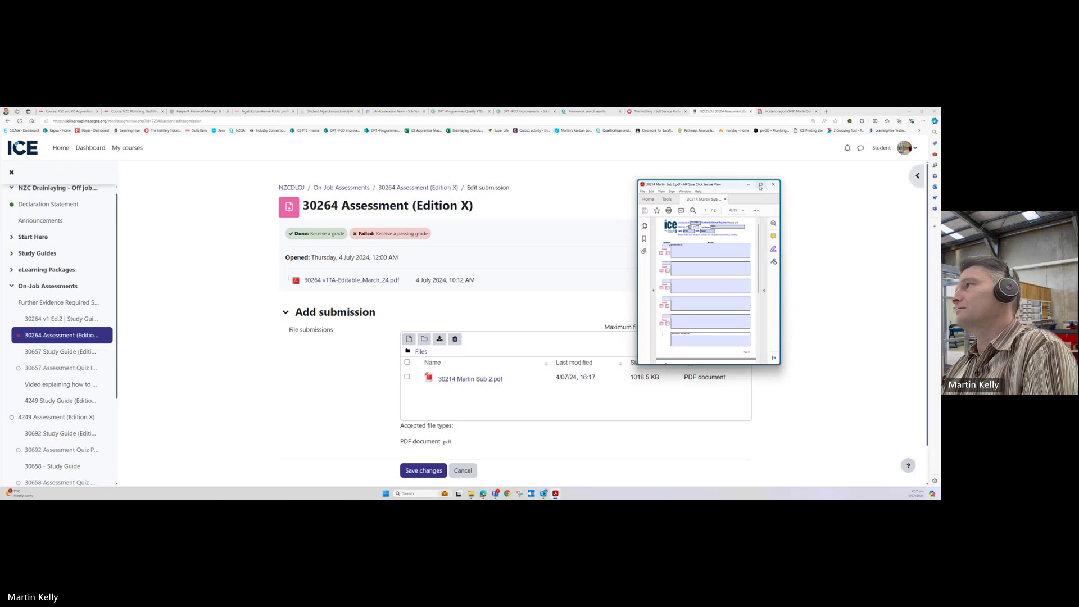
pyautogui.click(760, 184)
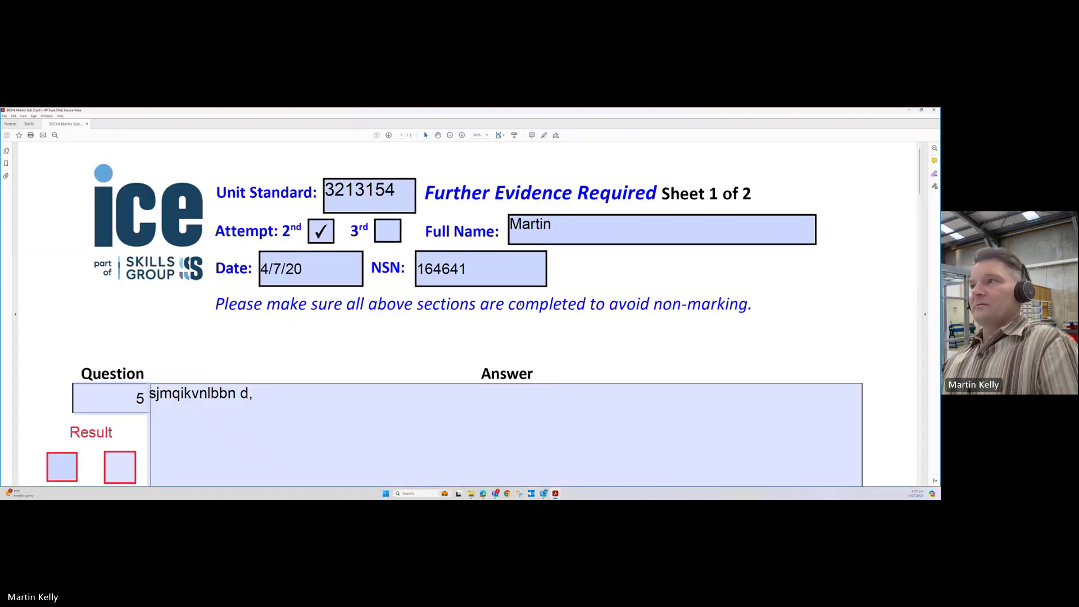
pyautogui.scroll(-4, 523, 290)
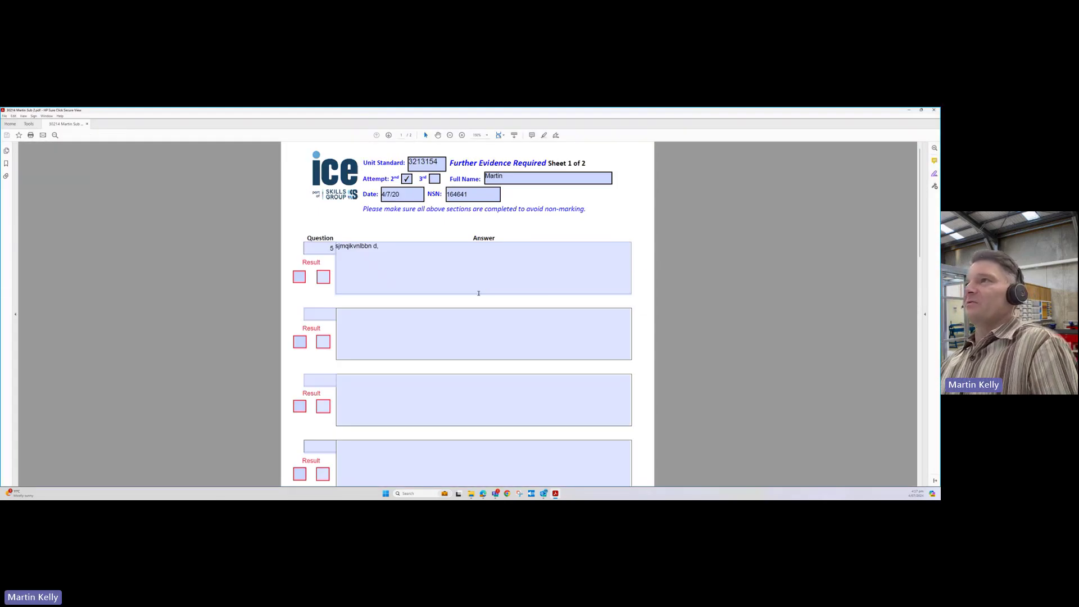
pyautogui.scroll(-1, 478, 292)
# Step: Extend the Question 5 answer on the Further Evidence Required sheet with "jkvijvboijn", and close the PDF without saving
pyautogui.click(417, 231)
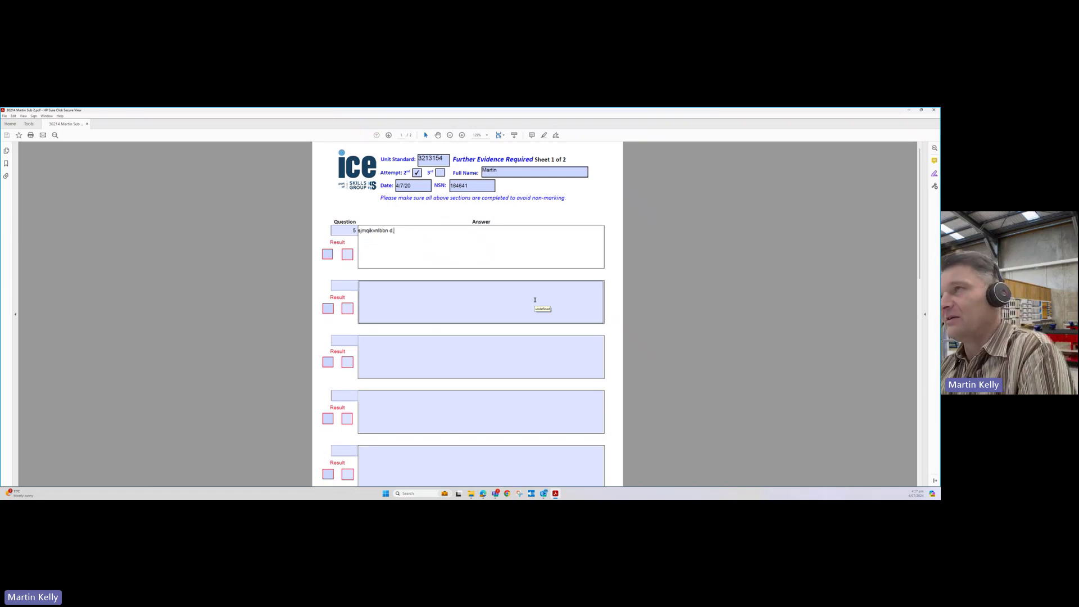
pyautogui.write('sjmqikvnlbbn d.jkvijvboijn')
pyautogui.click(531, 209)
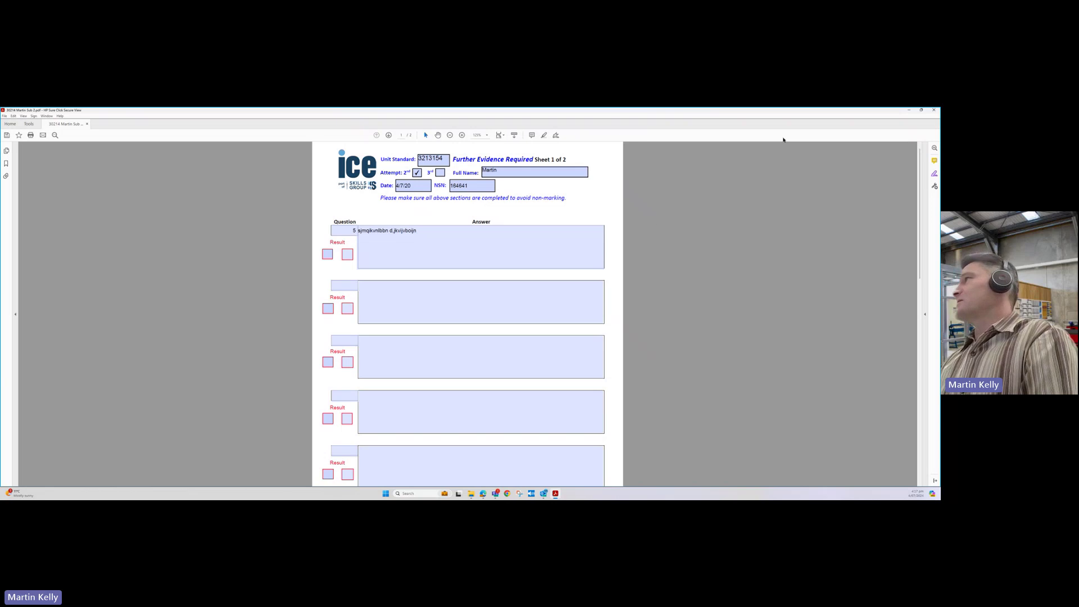
pyautogui.click(935, 110)
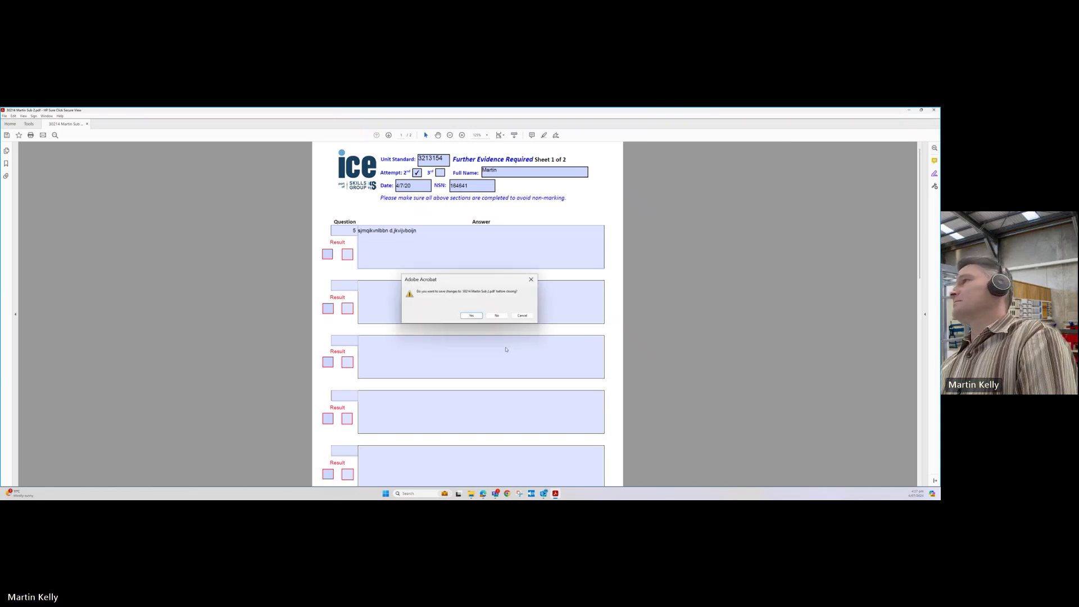
pyautogui.click(498, 317)
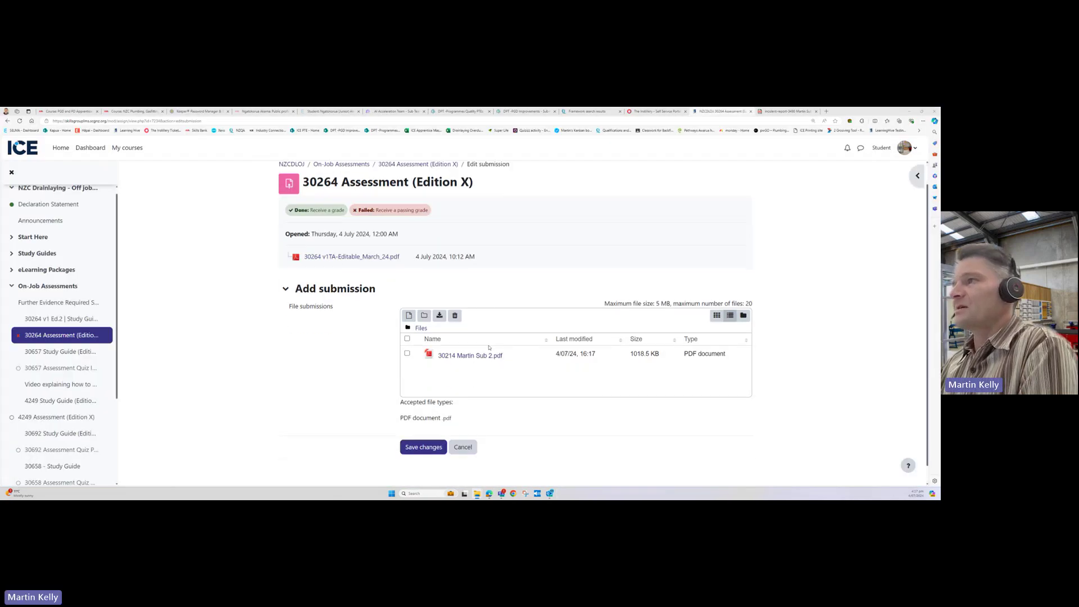
# Step: Save the file submission as a draft and post the submission comment "Specific questions that required a re-sit"
pyautogui.scroll(-1, 488, 348)
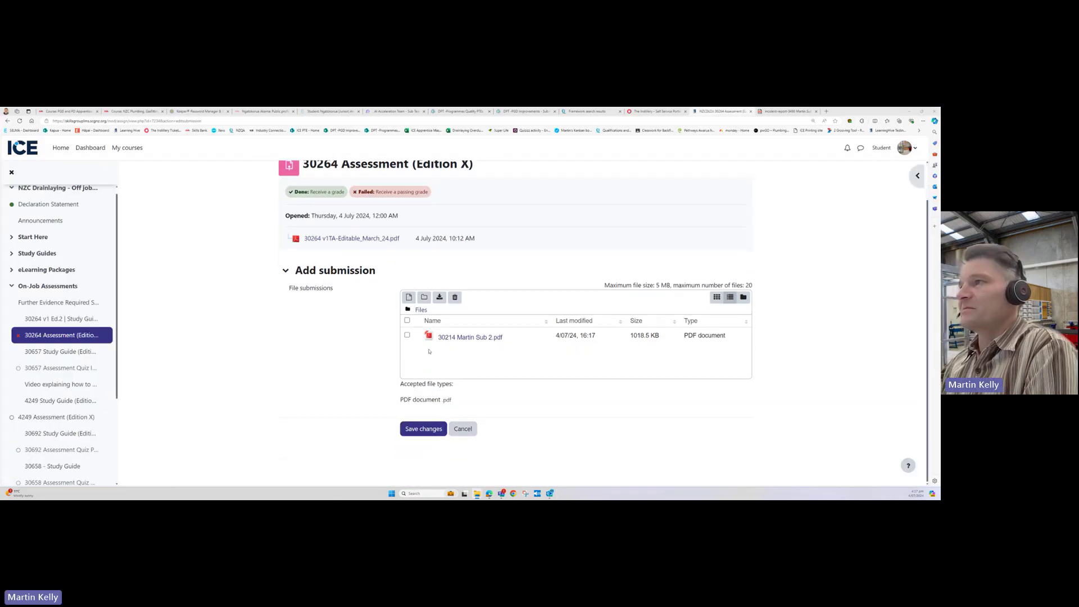
pyautogui.click(425, 430)
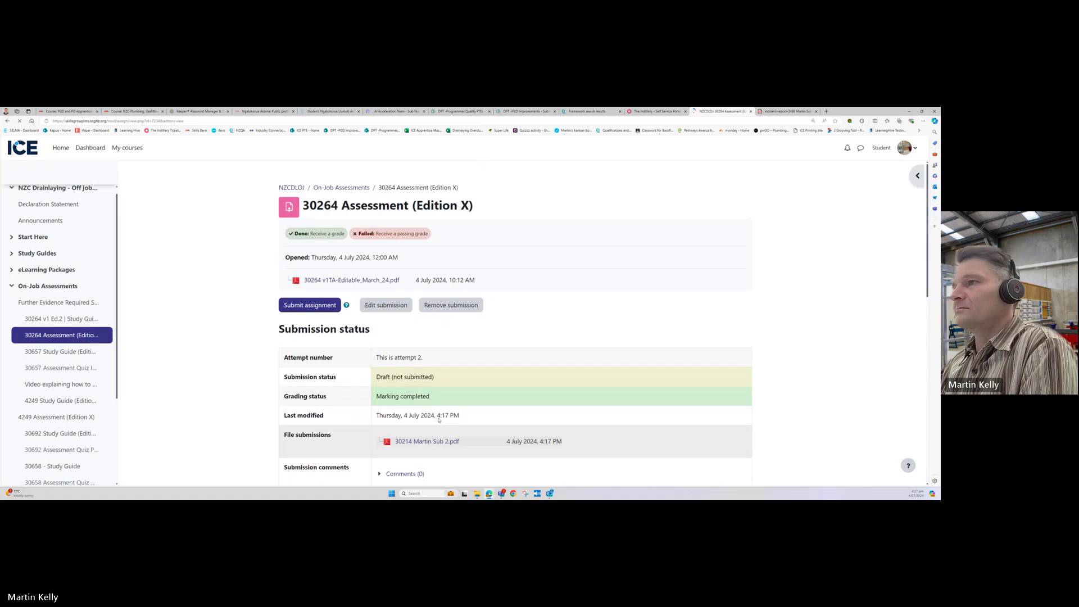
pyautogui.scroll(-2, 427, 365)
pyautogui.click(406, 391)
pyautogui.click(407, 406)
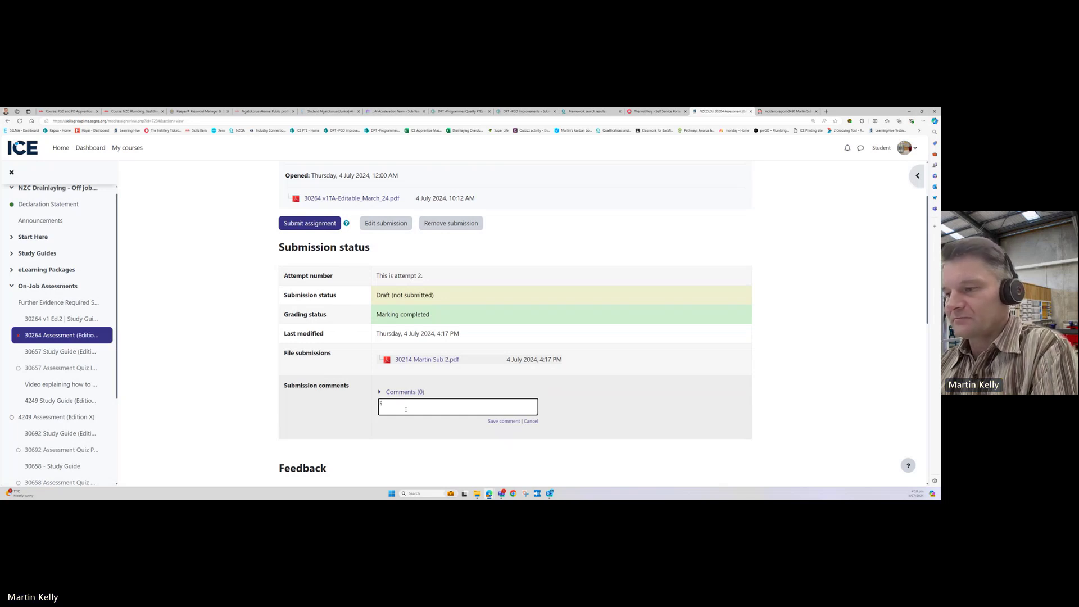
pyautogui.write('Specific questions')
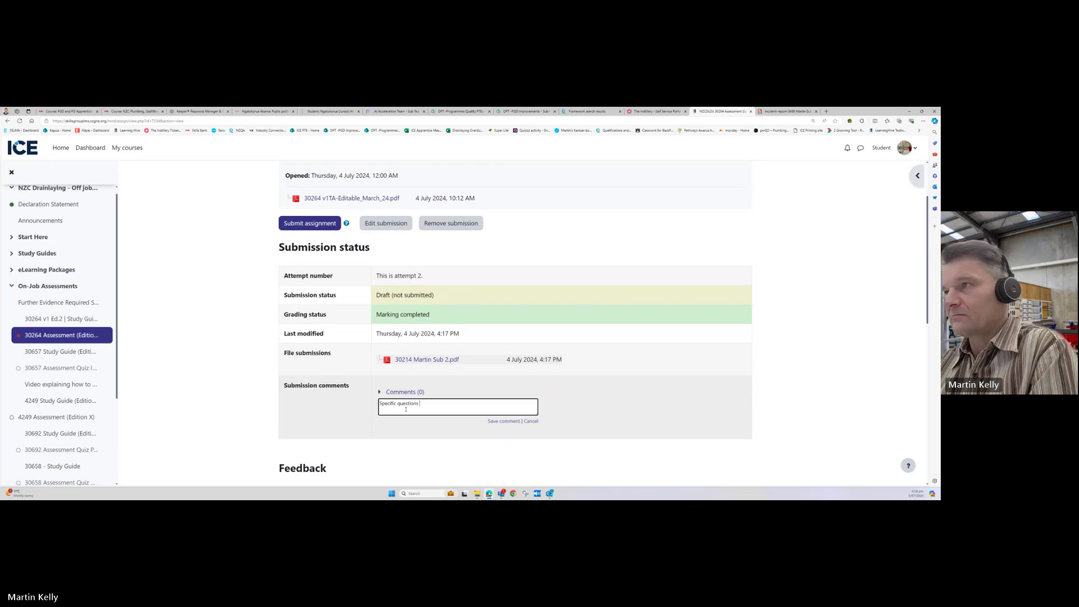
pyautogui.write(' that re')
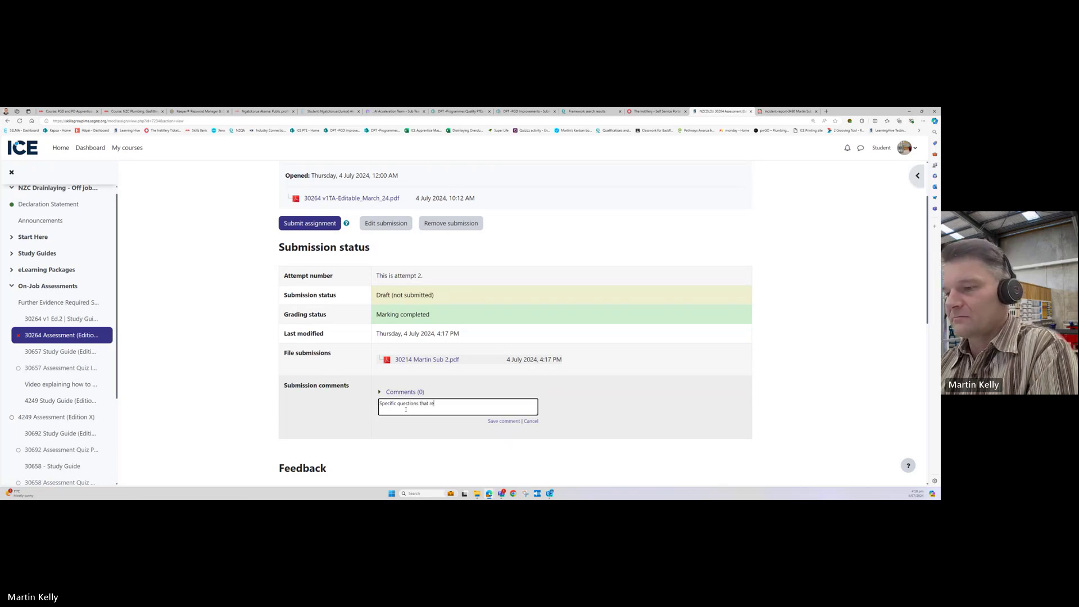
pyautogui.write('quired a')
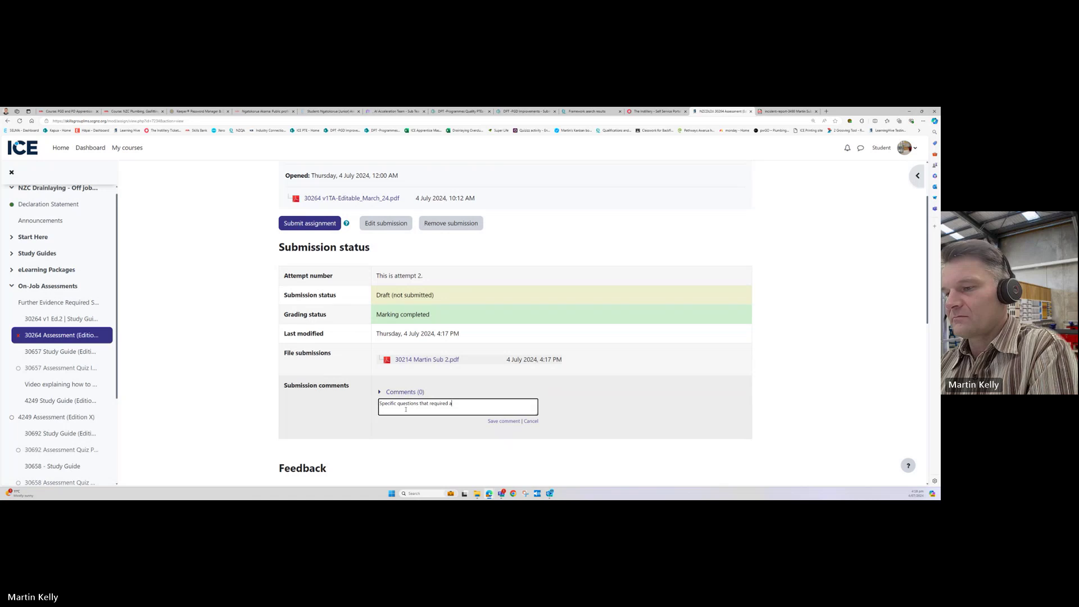
pyautogui.write(' resit ')
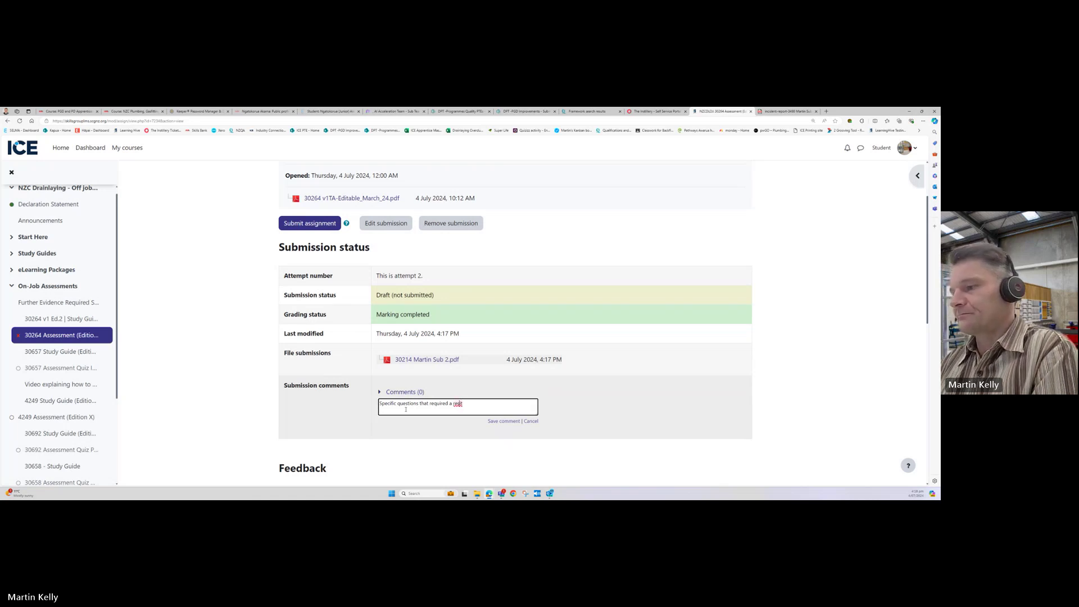
pyautogui.write('-')
pyautogui.scroll(-3, 406, 409)
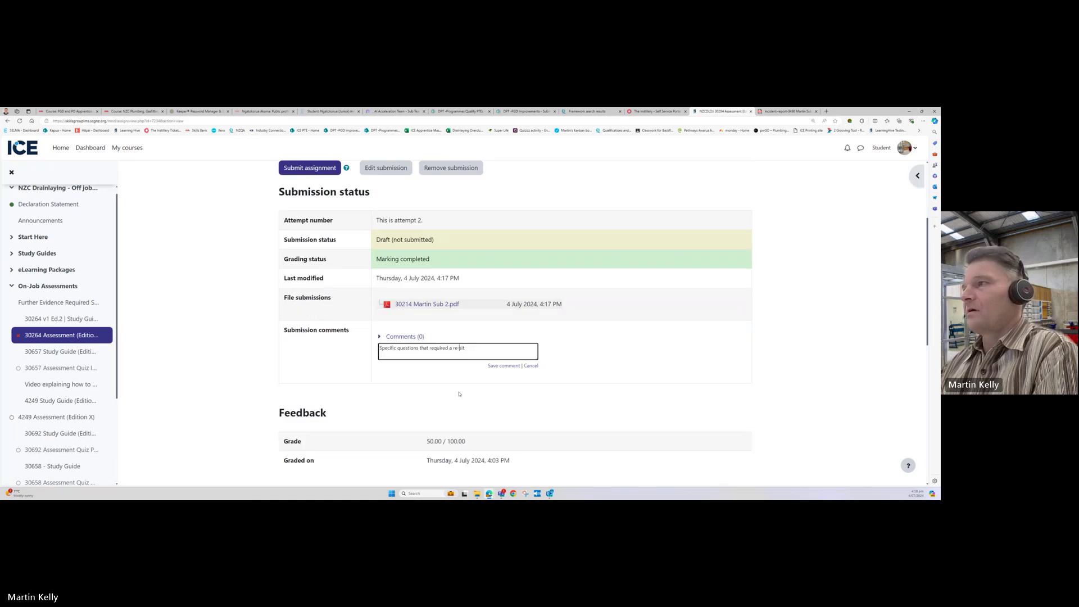
pyautogui.click(513, 339)
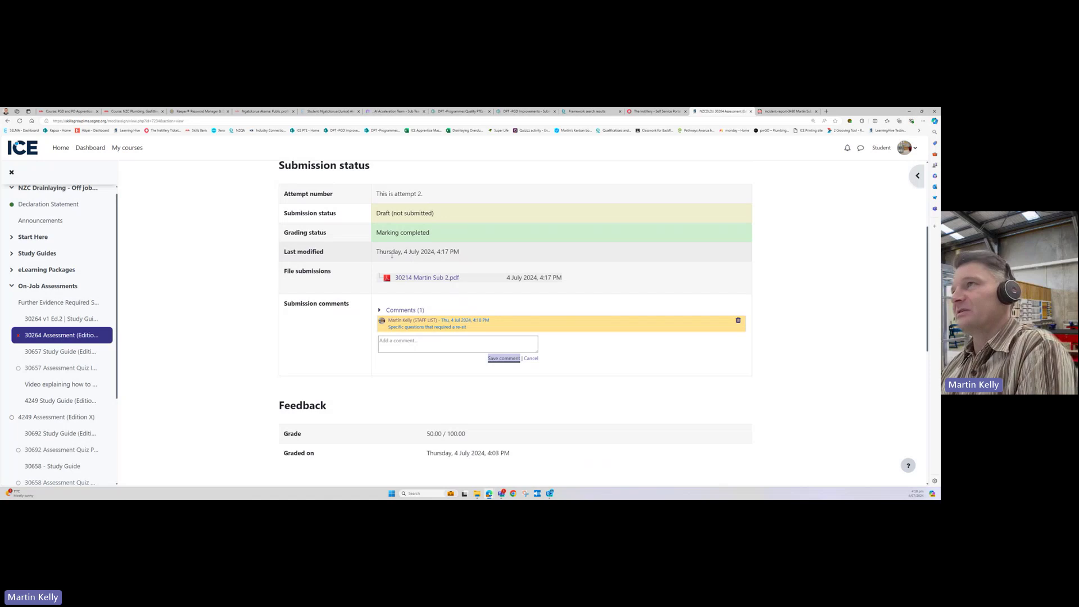
# Step: Submit attempt 2 of 30264 Assessment (Edition X) for grading, accepting the declaration that the submission is the student's own work
pyautogui.scroll(-3, 502, 344)
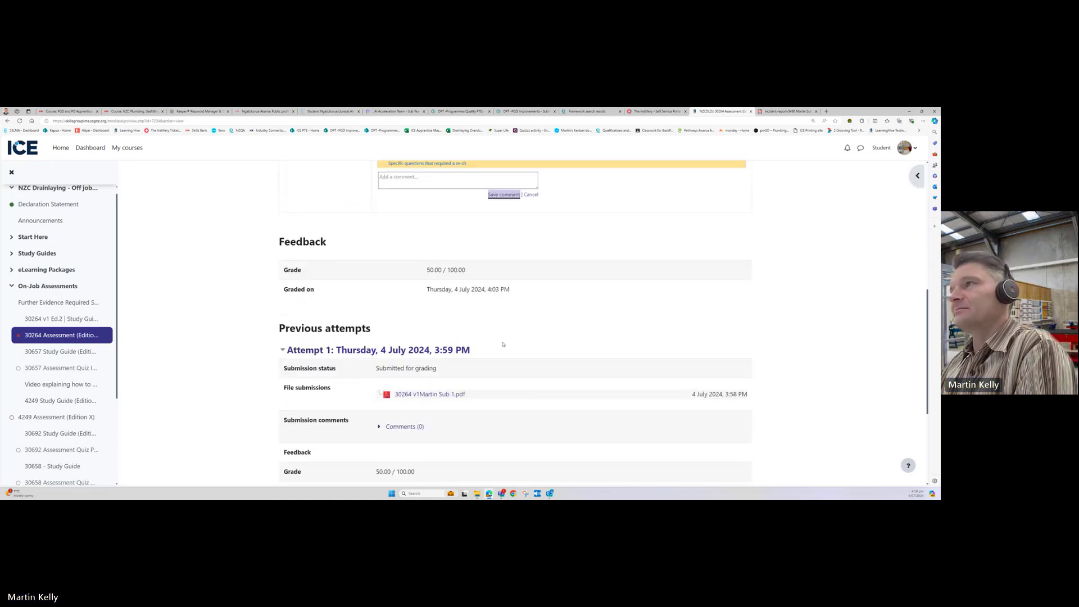
pyautogui.scroll(3, 531, 346)
pyautogui.scroll(2, 531, 345)
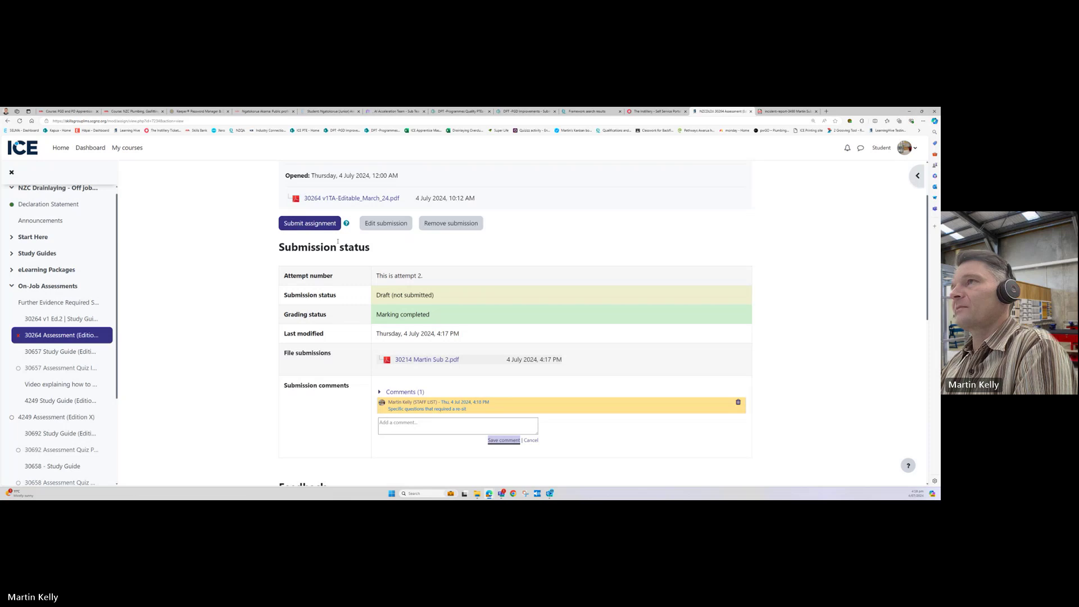
pyautogui.click(310, 223)
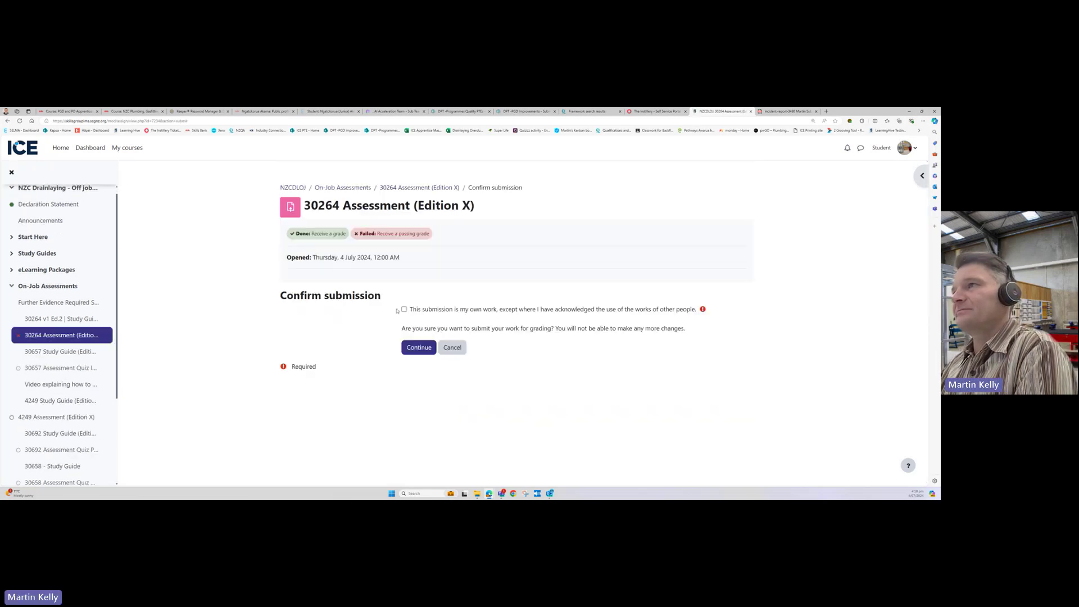
pyautogui.click(404, 309)
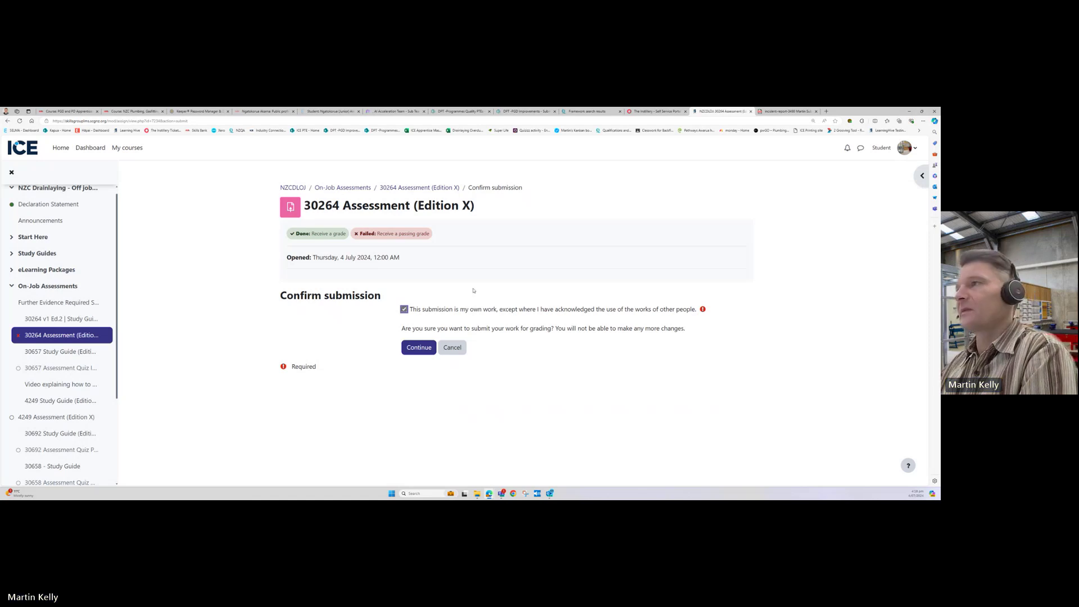
pyautogui.click(425, 347)
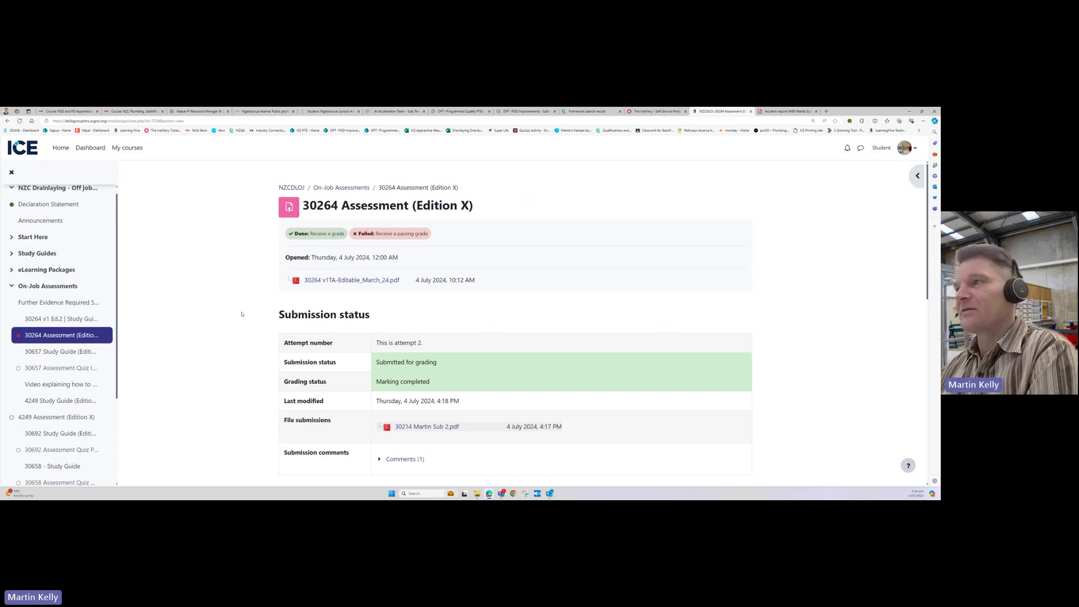
# Step: Review the submission status of attempt 2 and the grade, feedback comments and feedback file of Attempt 1
pyautogui.scroll(-6, 517, 327)
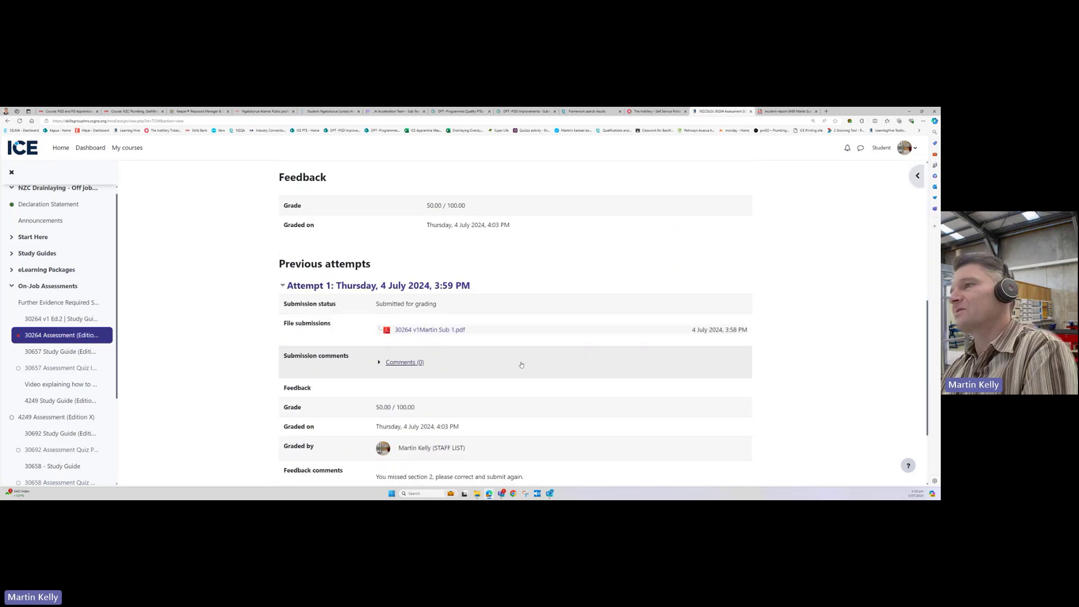
pyautogui.scroll(-3, 520, 365)
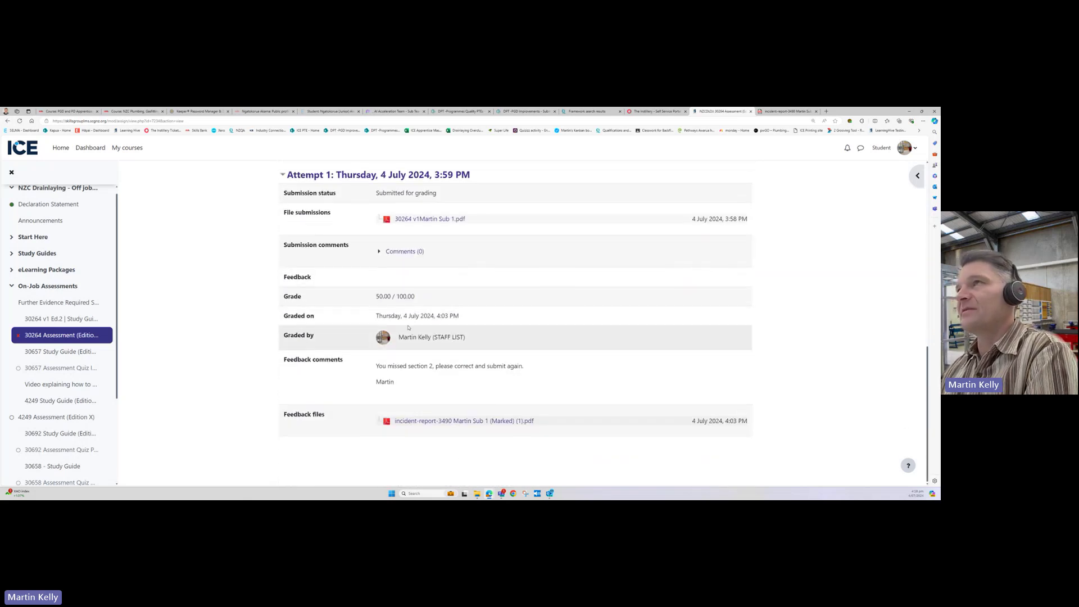
pyautogui.scroll(3, 340, 272)
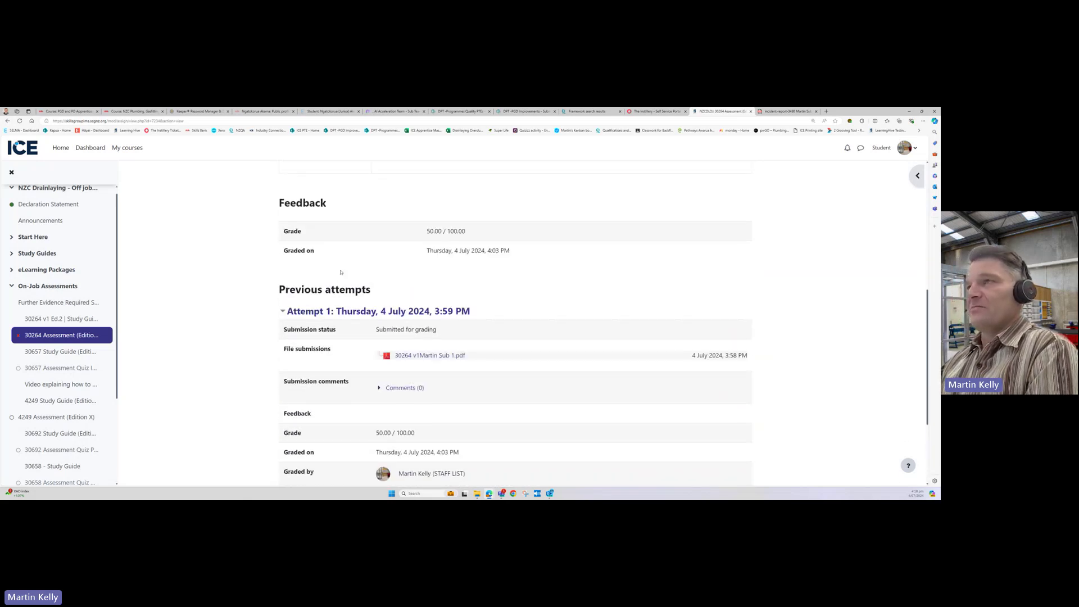
pyautogui.scroll(10, 340, 271)
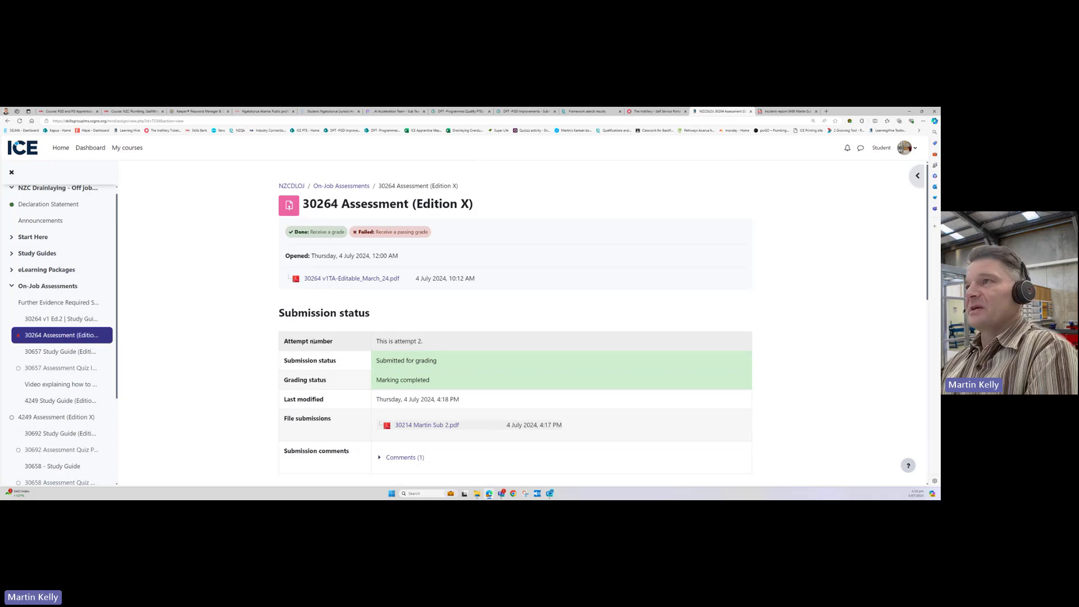
pyautogui.scroll(-10, 313, 341)
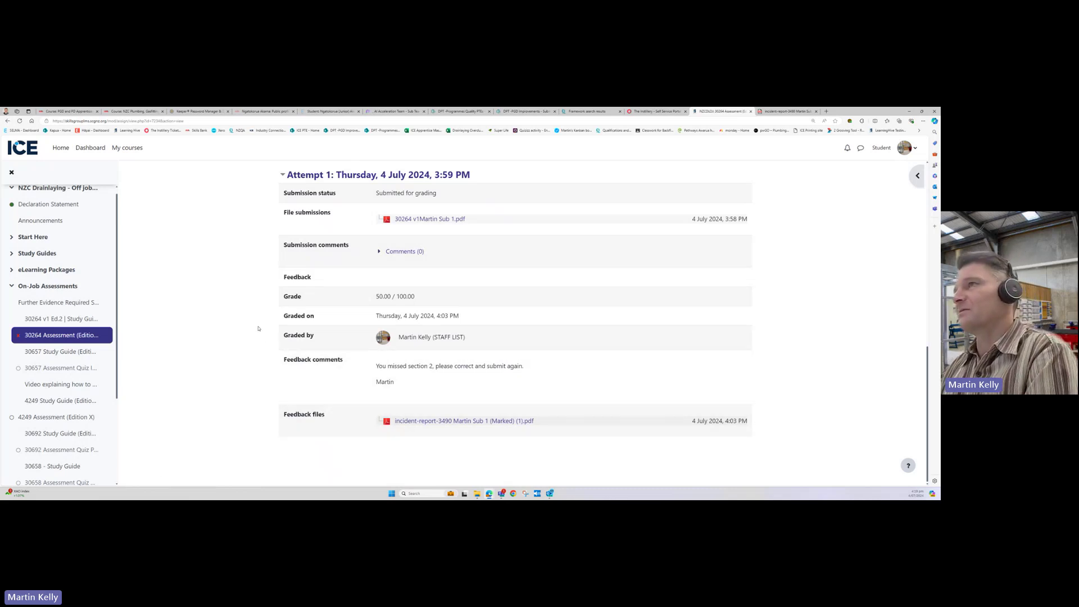
pyautogui.scroll(2, 258, 328)
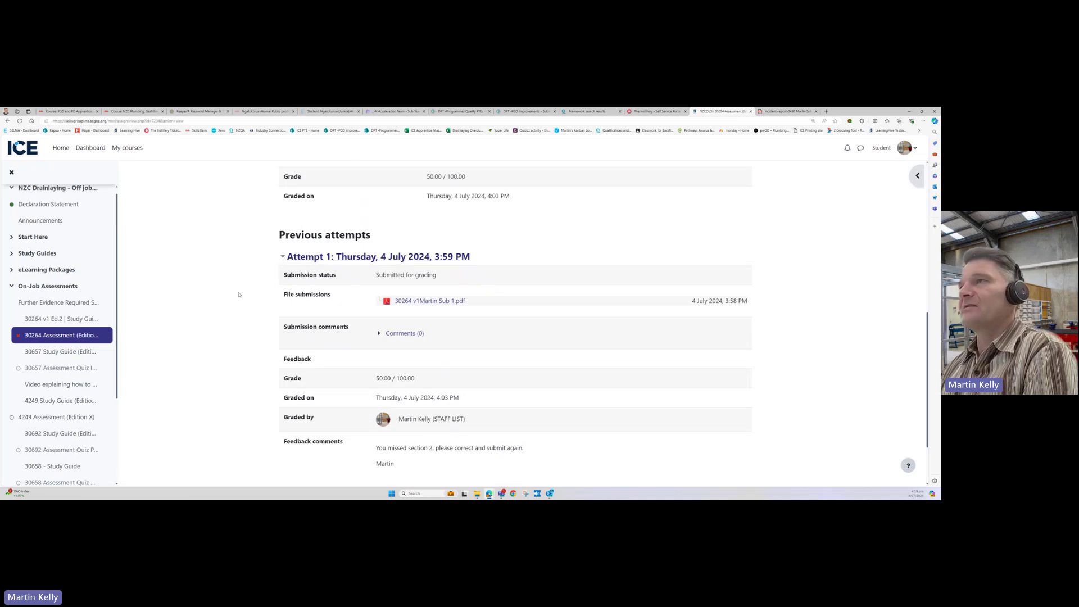
pyautogui.scroll(10, 238, 295)
pyautogui.scroll(-1, 451, 422)
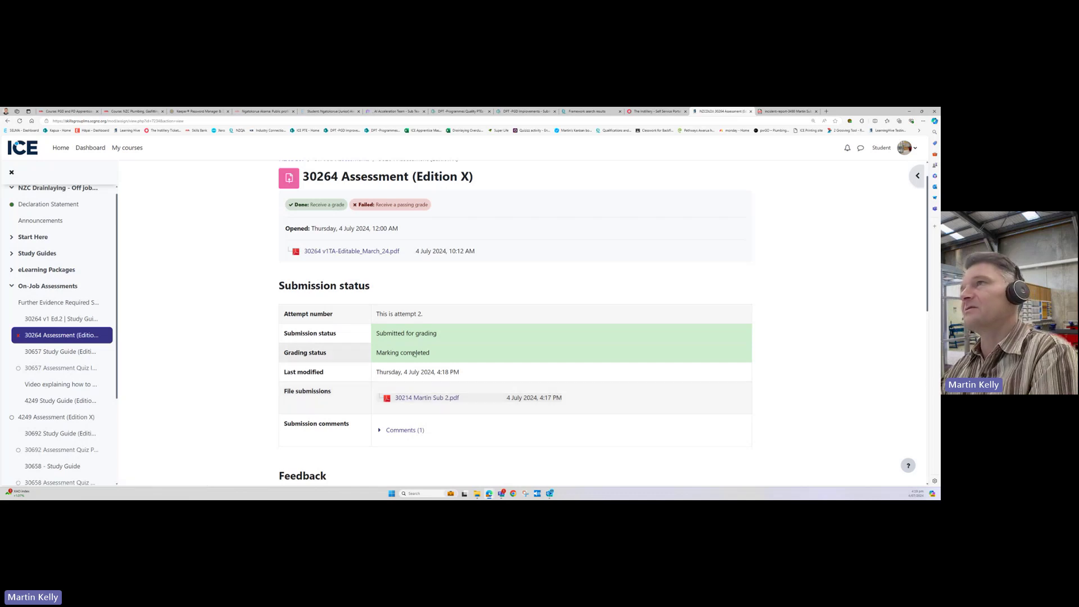
pyautogui.scroll(1, 433, 349)
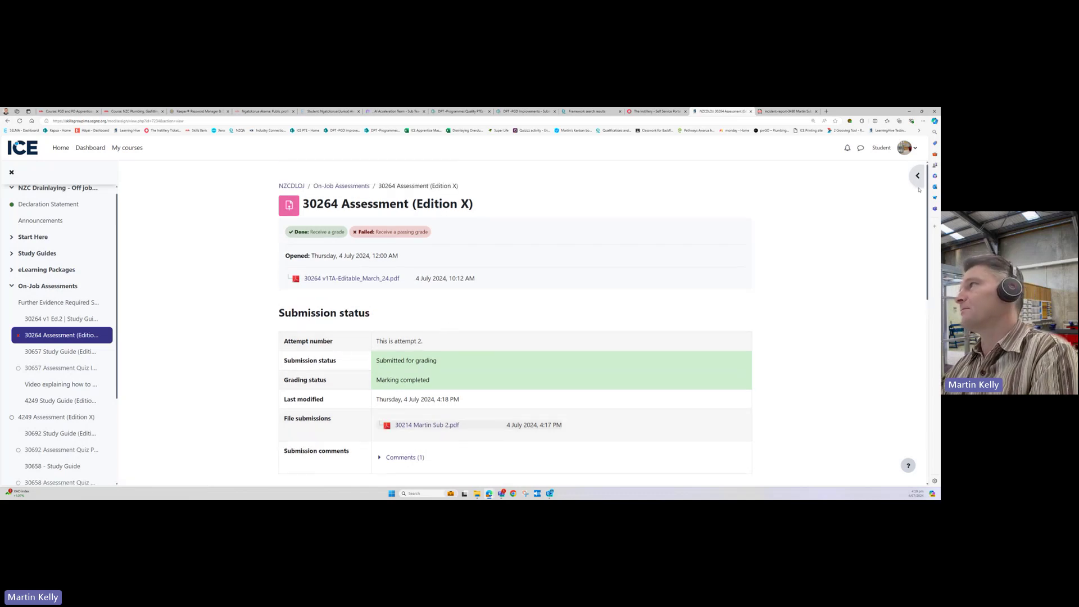